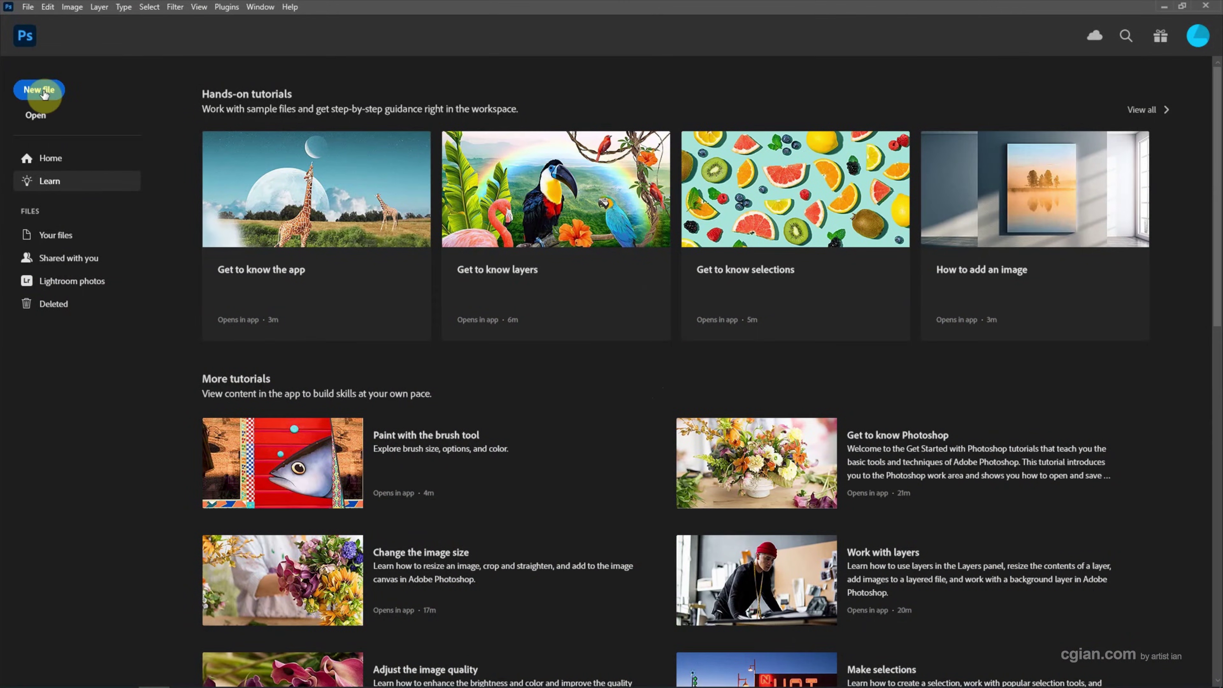
# - Set up a new document measured in pixels at 1000 × 1000
pyautogui.click(42, 91)
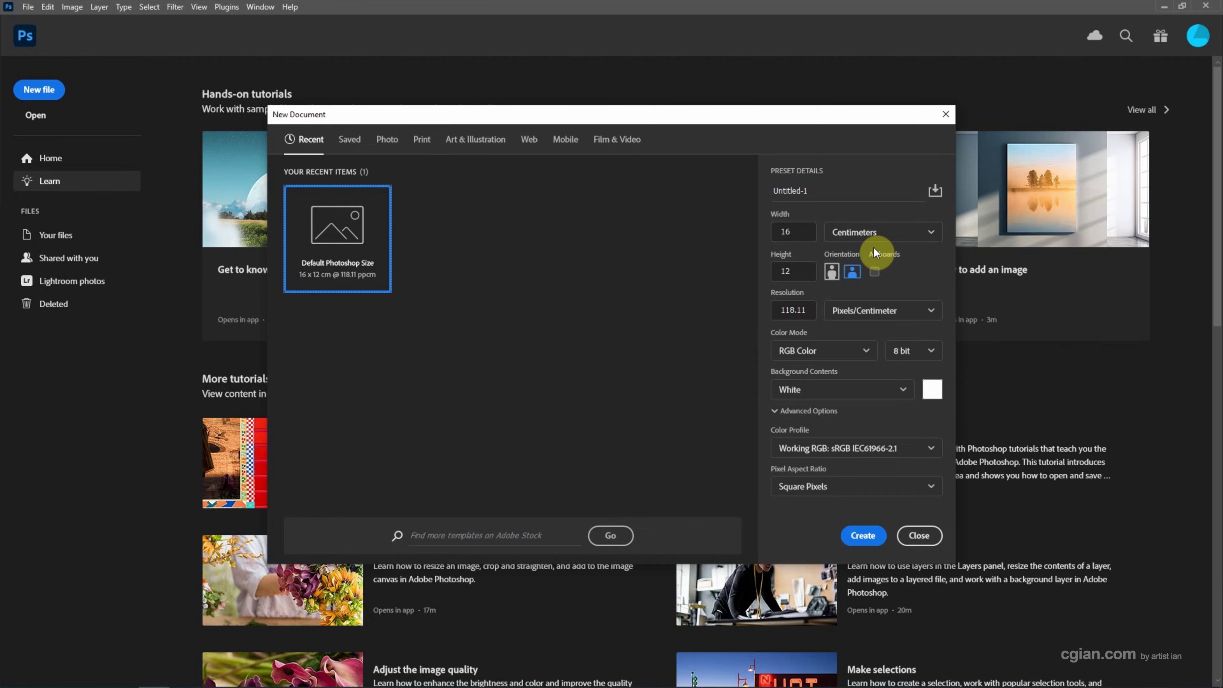
pyautogui.click(862, 233)
pyautogui.click(832, 252)
pyautogui.moveTo(810, 235); pyautogui.dragTo(768, 236)
pyautogui.write('1000')
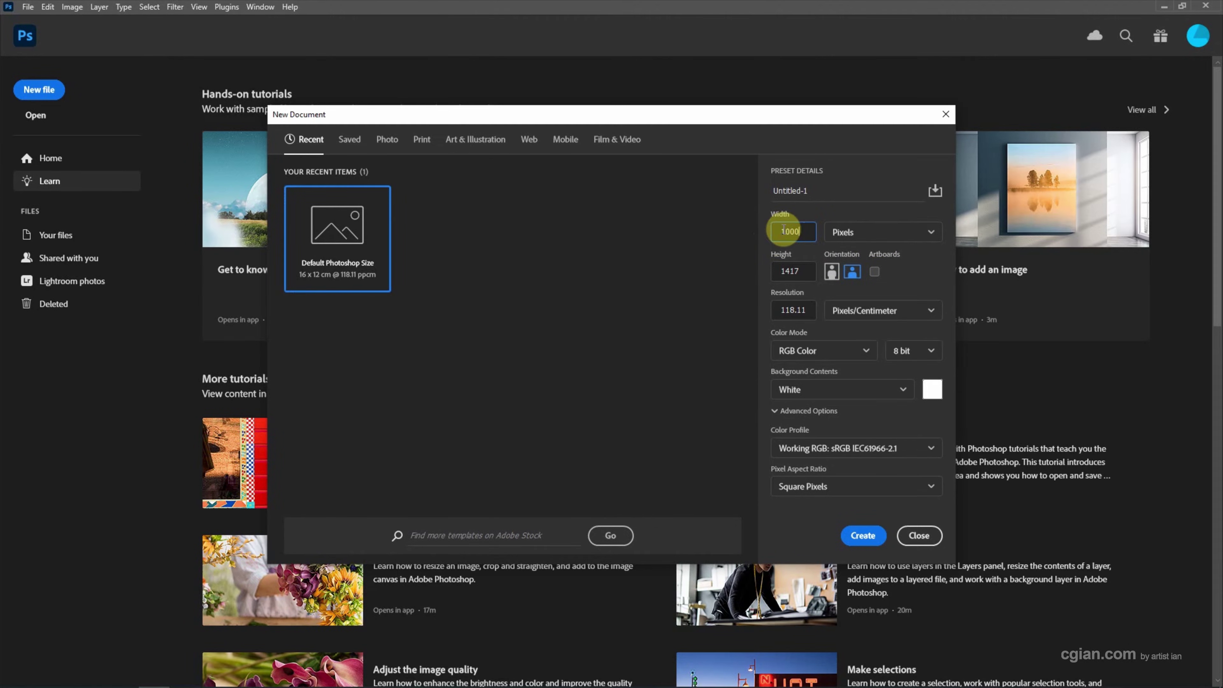
pyautogui.doubleClick(791, 271)
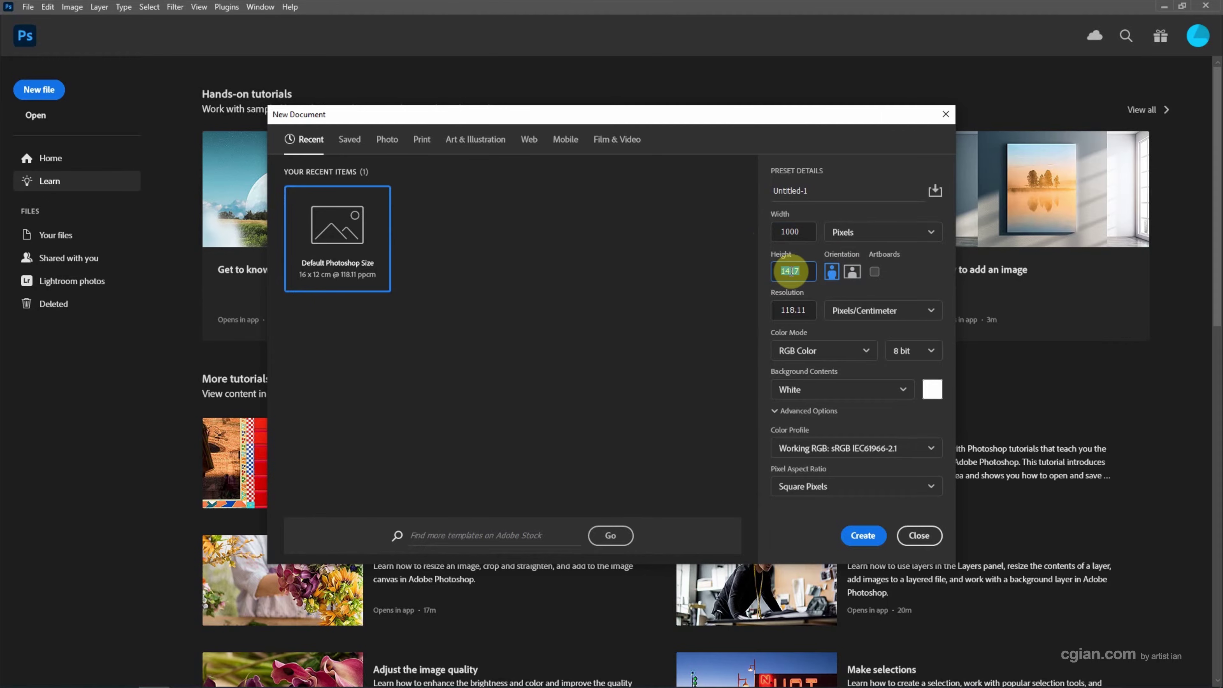
pyautogui.write('1000')
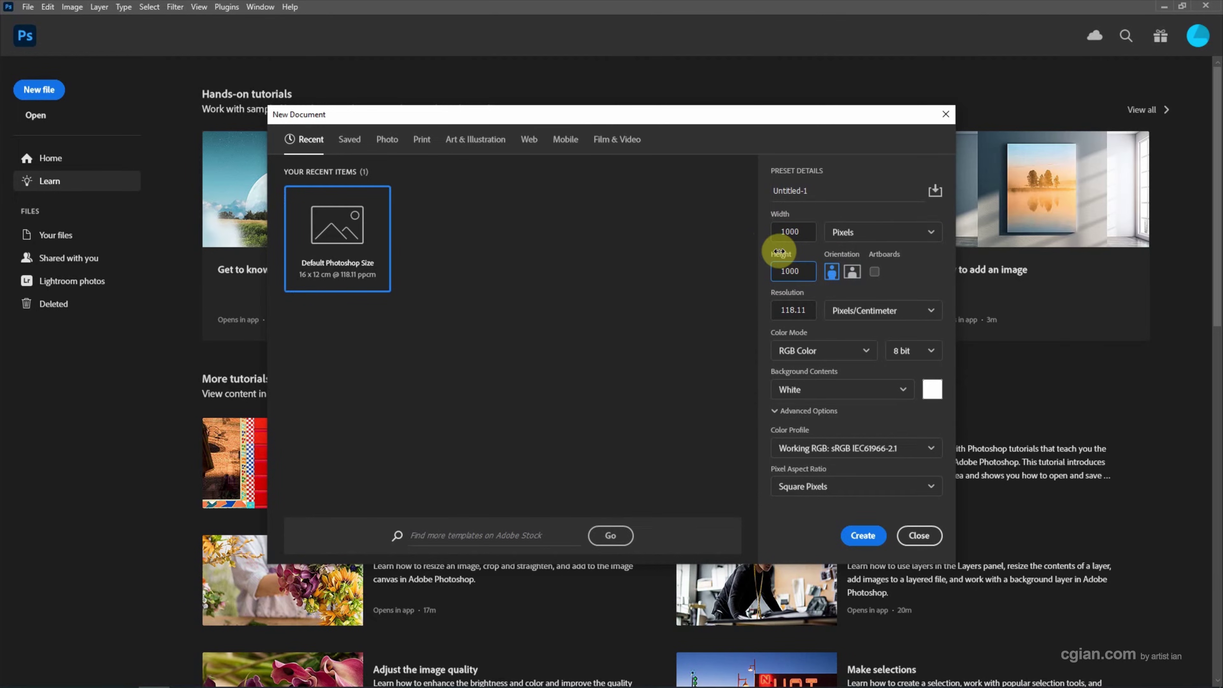
# - Create the document and fill a strip across its top with a black #000000 Solid Color layer
pyautogui.click(863, 535)
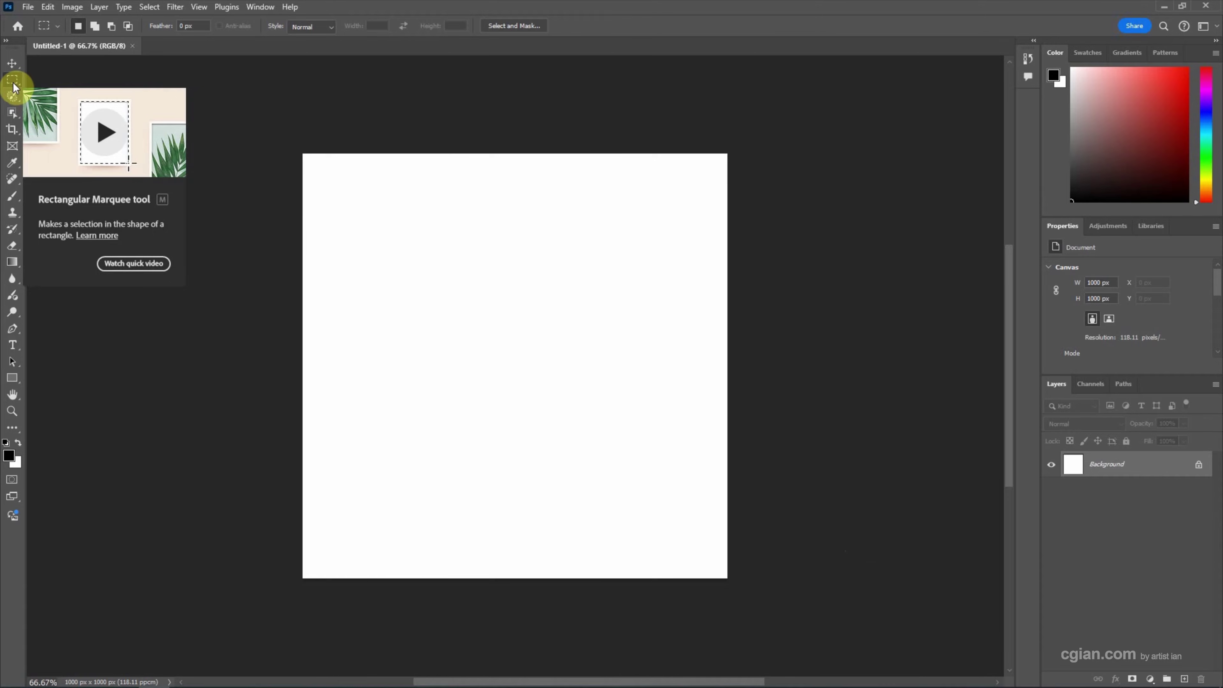
pyautogui.moveTo(243, 128); pyautogui.dragTo(747, 225)
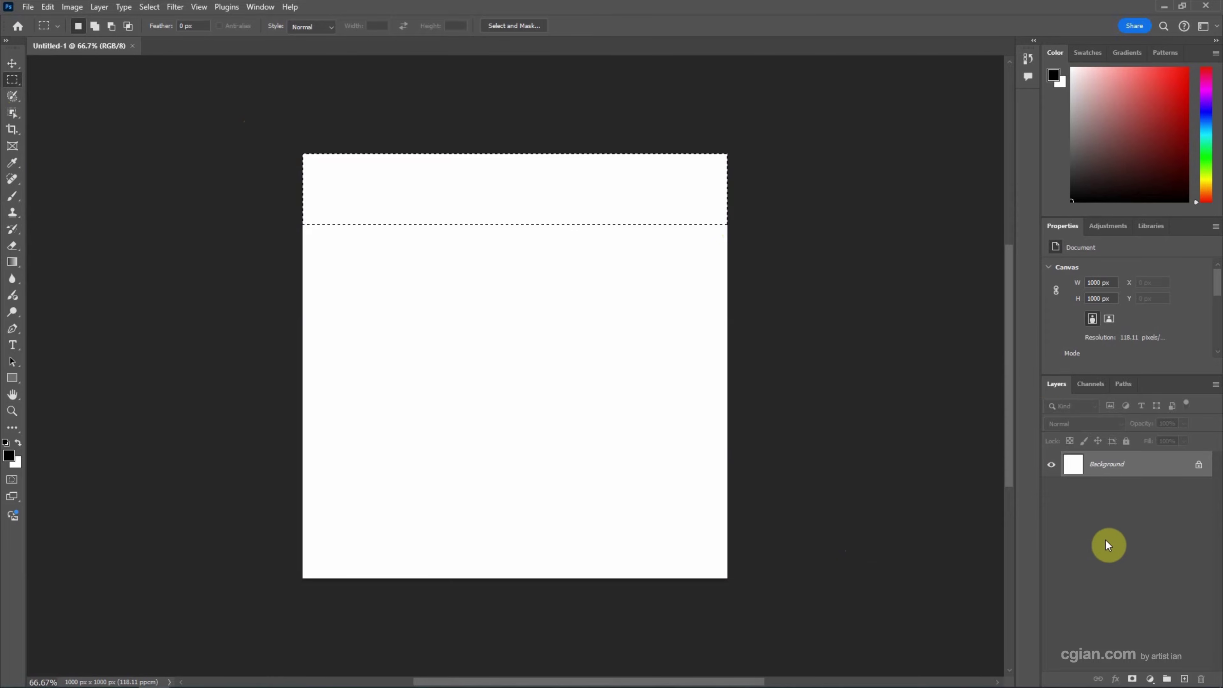
pyautogui.click(1149, 679)
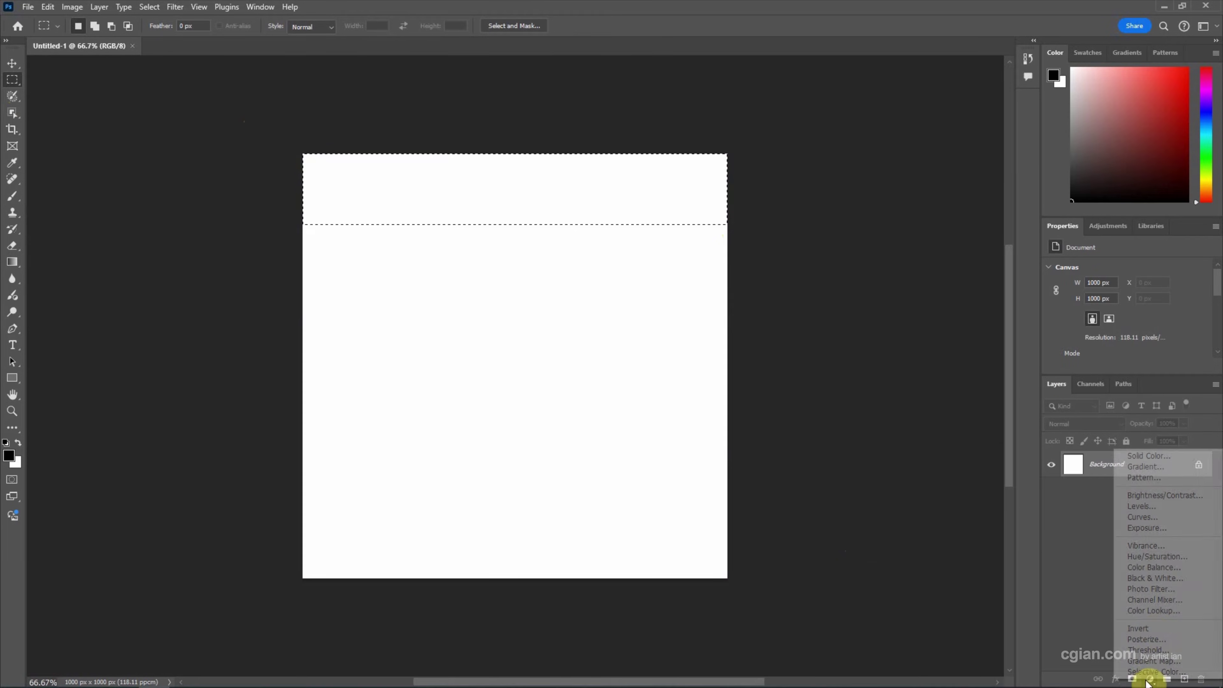
pyautogui.click(1155, 457)
pyautogui.moveTo(535, 218); pyautogui.dragTo(578, 231)
pyautogui.moveTo(519, 266)
pyautogui.mouseDown()
pyautogui.moveTo(428, 341)
pyautogui.moveTo(444, 324)
pyautogui.mouseUp()
pyautogui.click(659, 200)
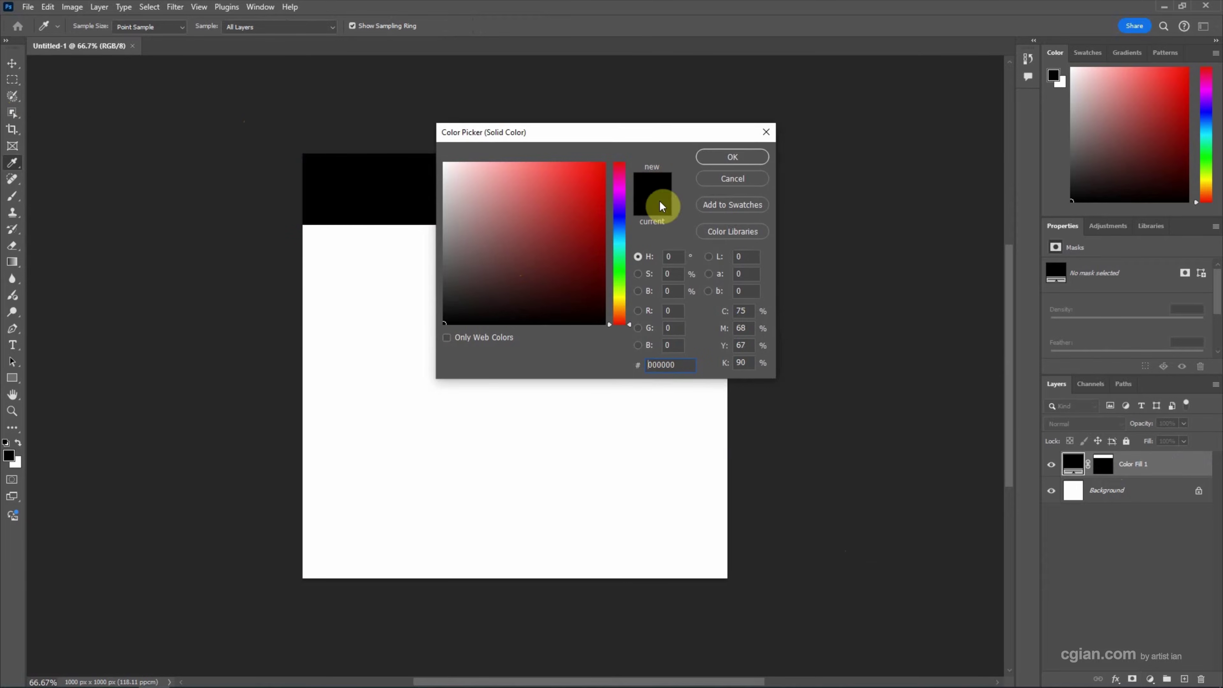
pyautogui.click(718, 158)
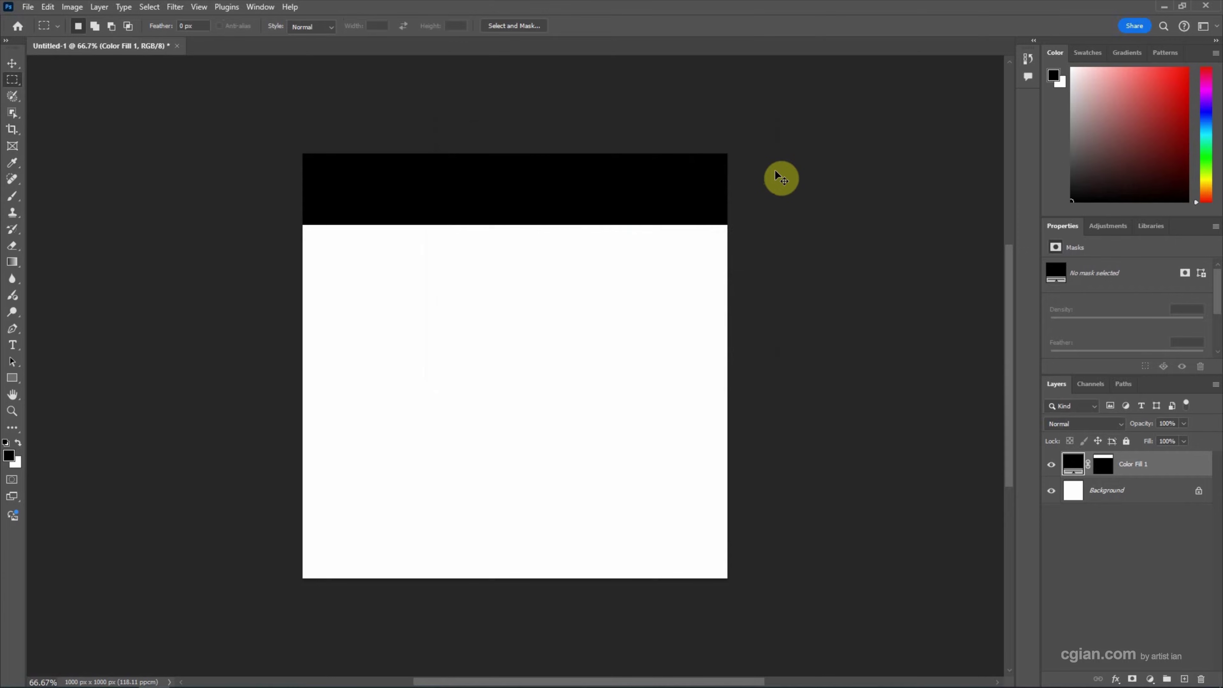
# - Move the black bar down to the vertical centre of the canvas
pyautogui.hotkey('ctrl', 't')
pyautogui.moveTo(677, 180); pyautogui.dragTo(668, 359)
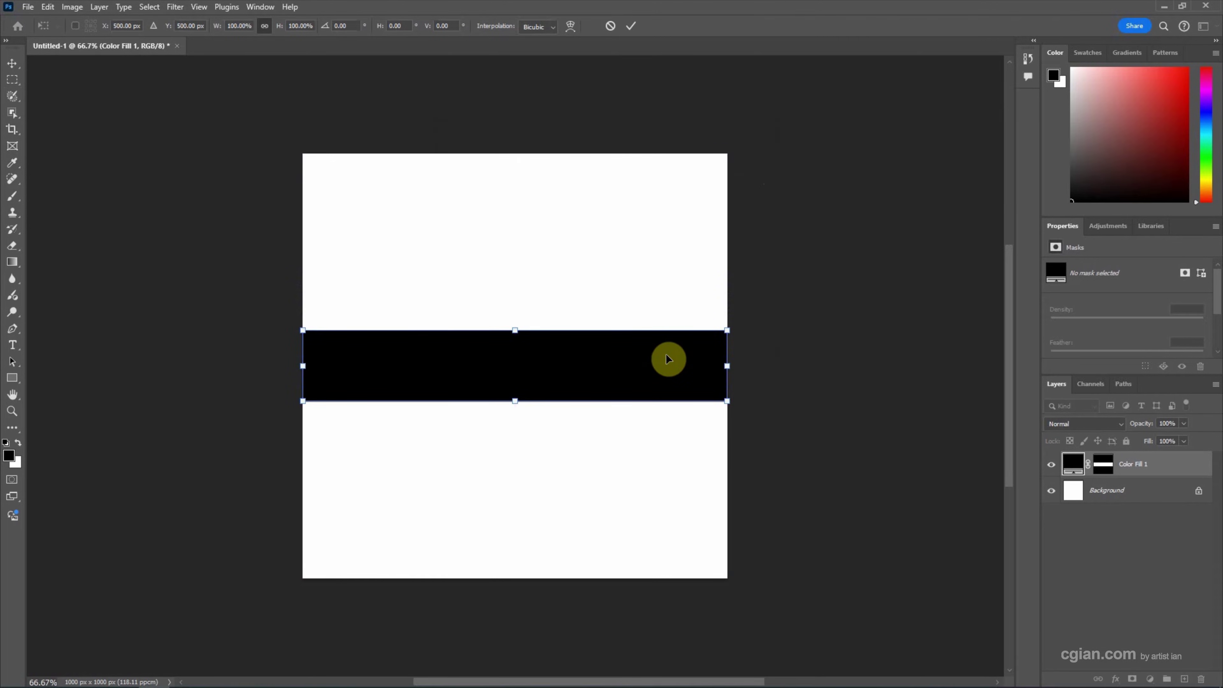
pyautogui.press('Return')
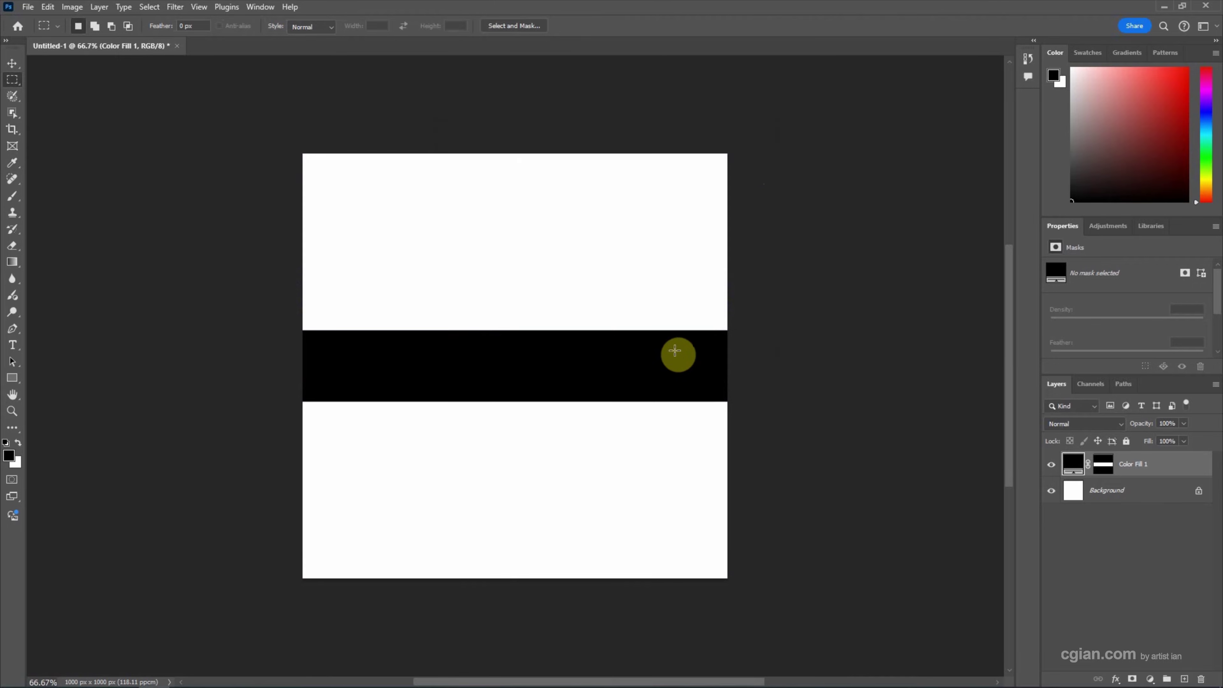
# - Duplicate the bar and rotate the copy -90° to form a cross
pyautogui.moveTo(1131, 469); pyautogui.dragTo(1184, 678)
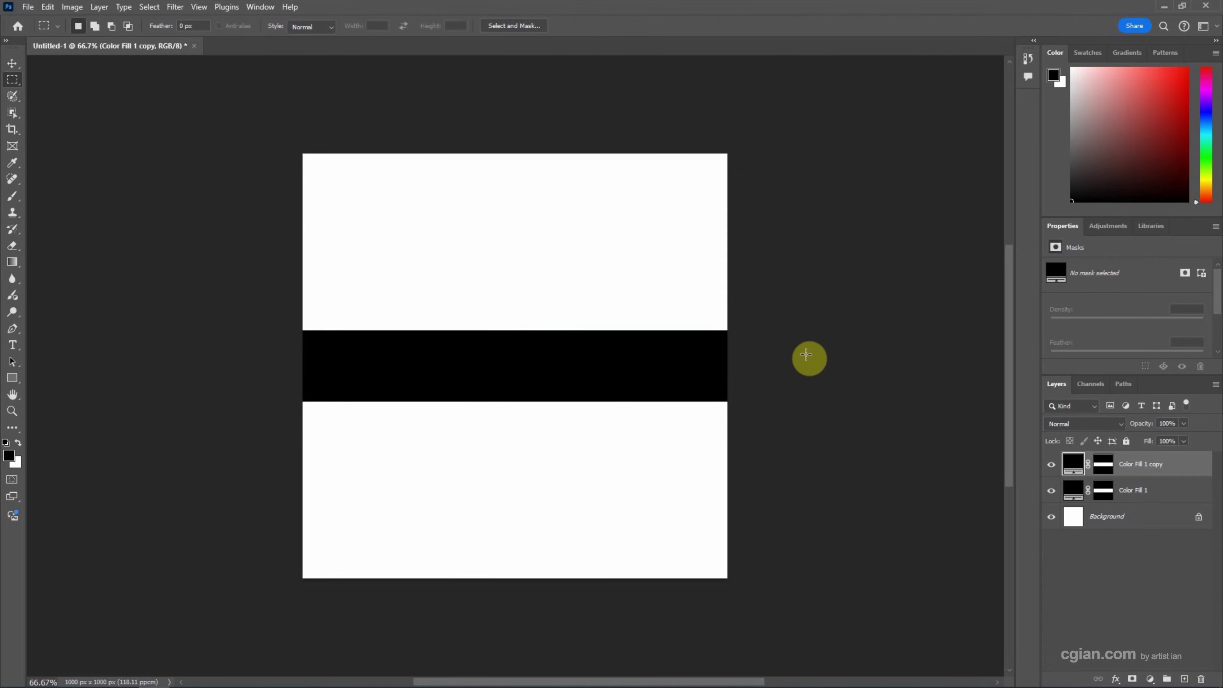
pyautogui.hotkey('ctrl', 't')
pyautogui.moveTo(757, 419); pyautogui.dragTo(592, 101)
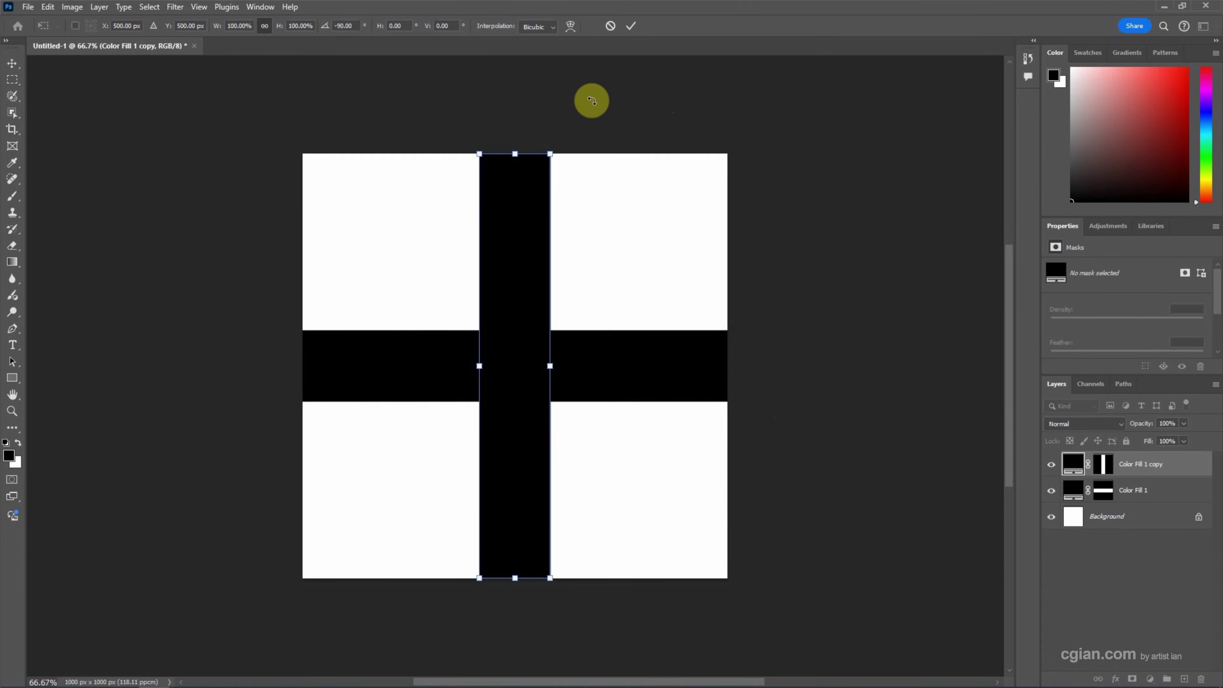
pyautogui.press('Return')
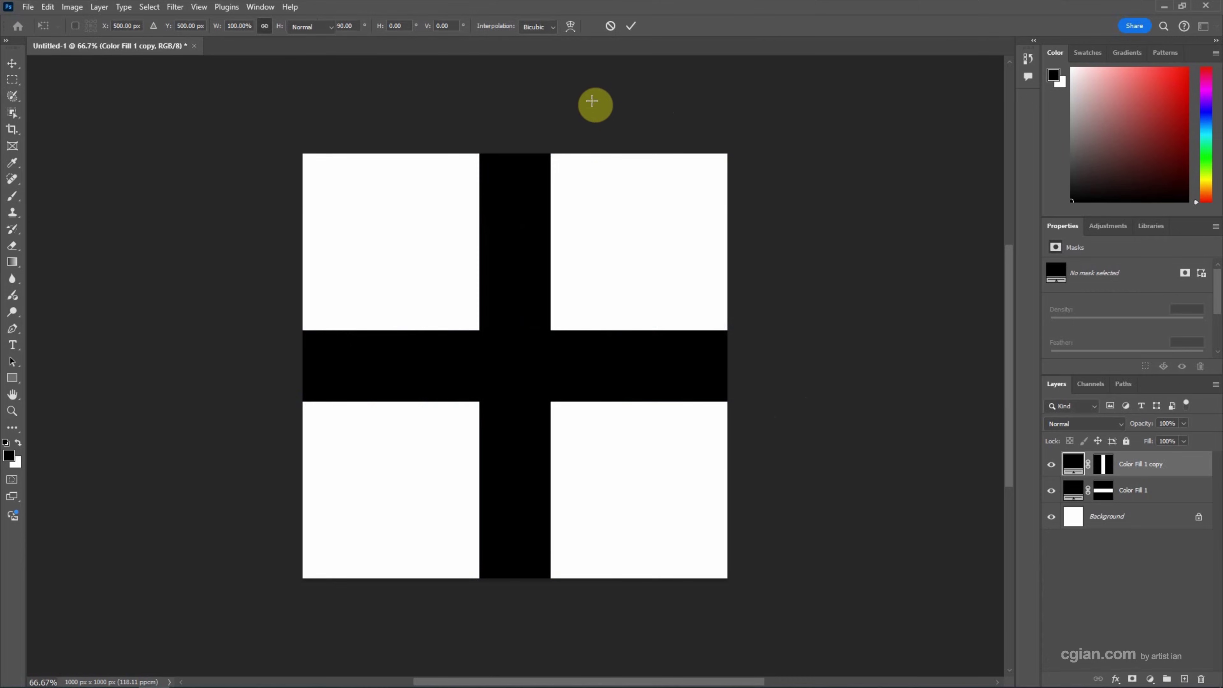
pyautogui.press('m')
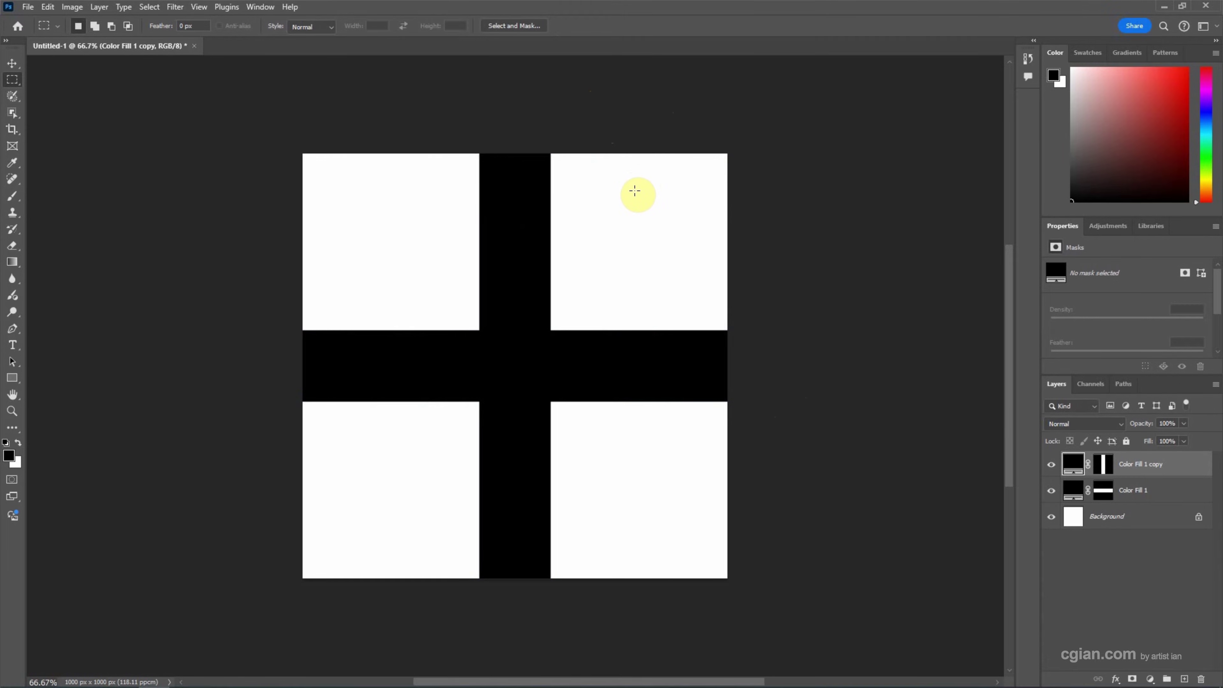
# - Delete the white Background layer and define the cross as a pattern named 'Grid'
pyautogui.moveTo(1101, 525); pyautogui.dragTo(1201, 678)
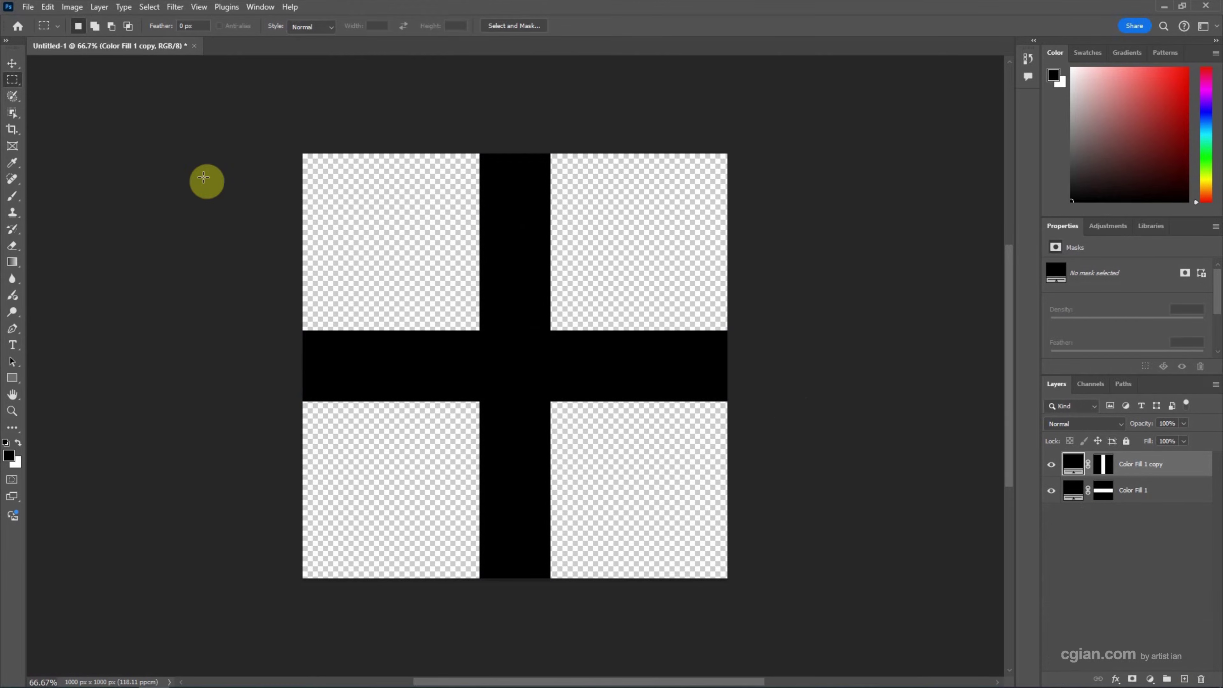
pyautogui.click(48, 7)
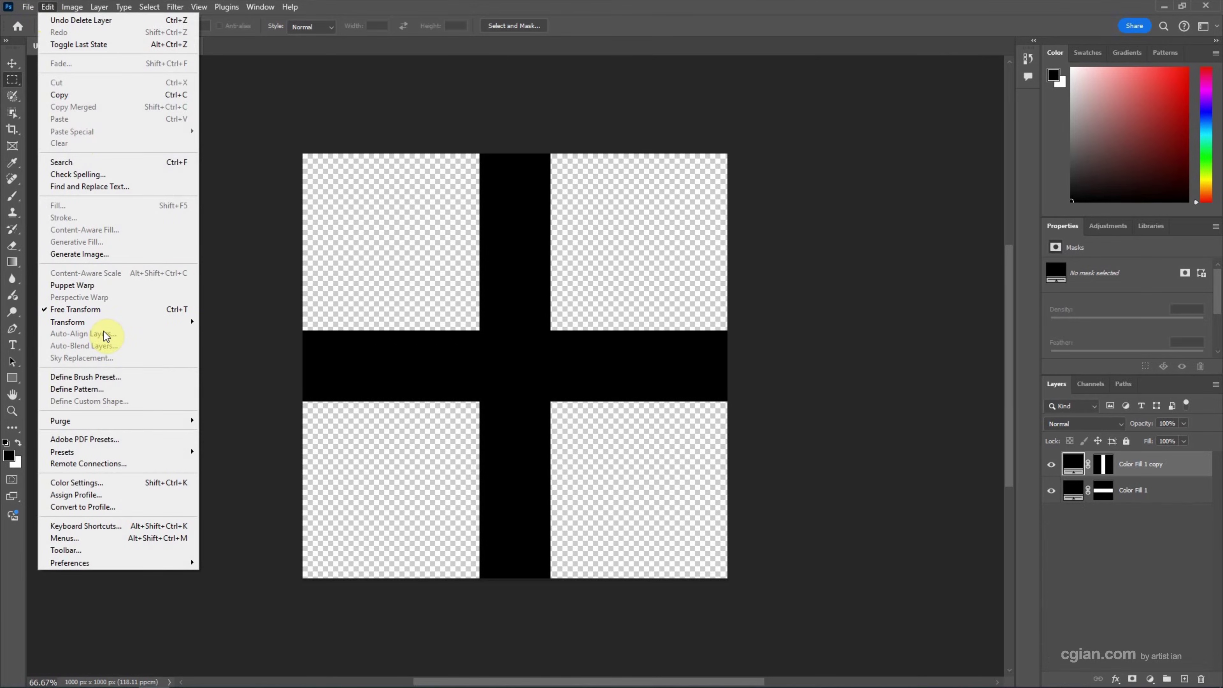
pyautogui.click(94, 389)
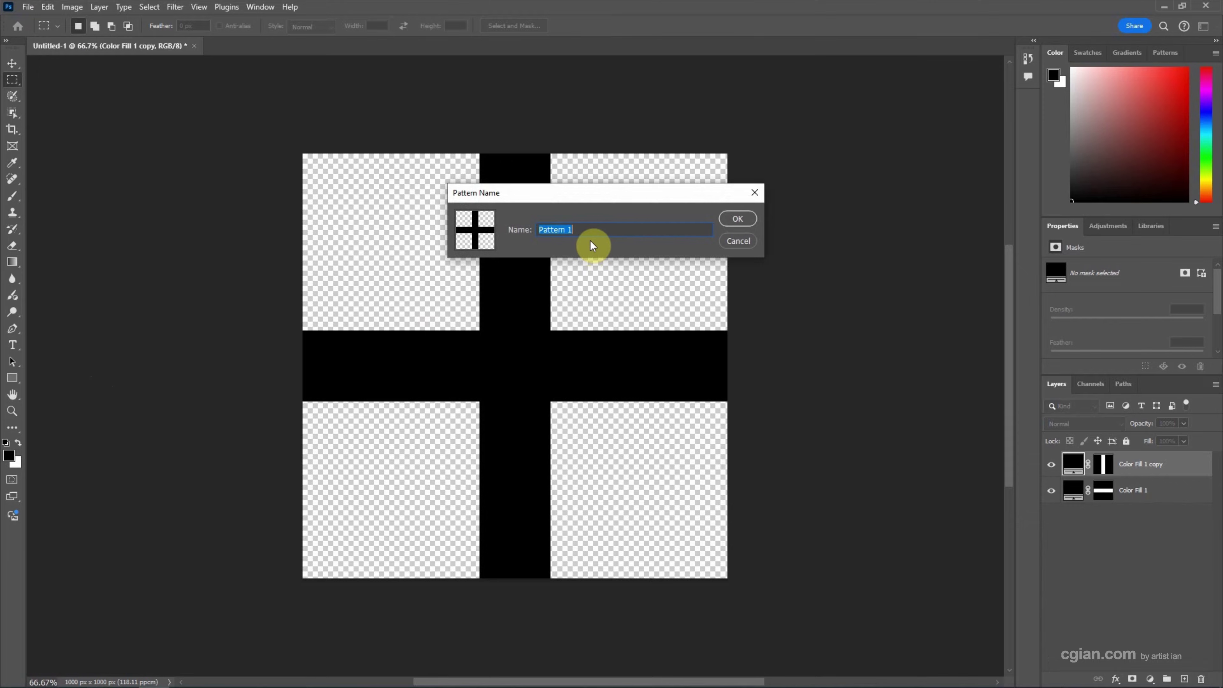
pyautogui.write('Grid')
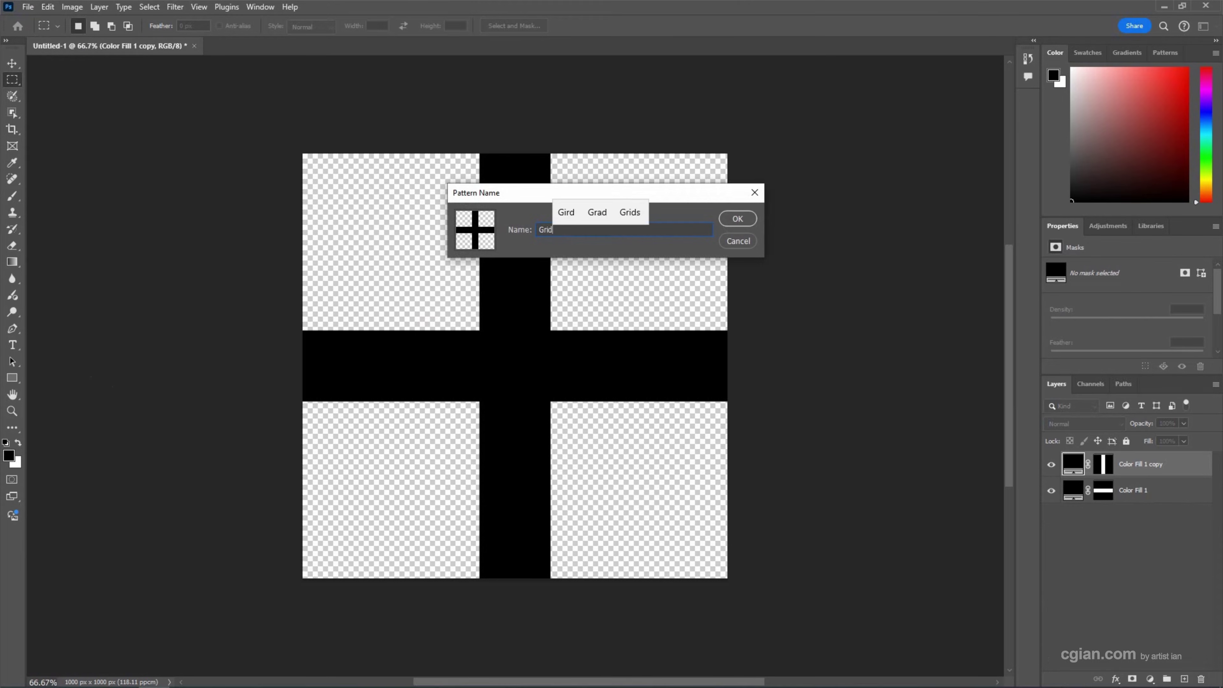
pyautogui.click(738, 218)
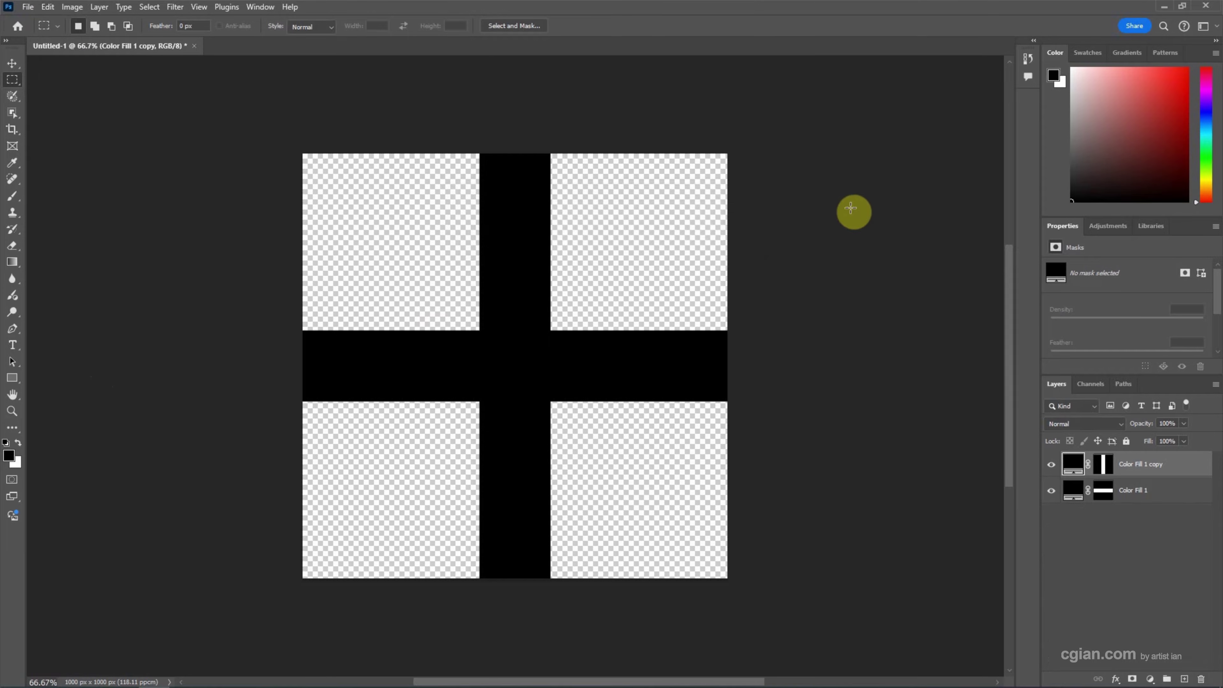
# - Show the Patterns panel to confirm the new Grid pattern is listed
pyautogui.click(1166, 53)
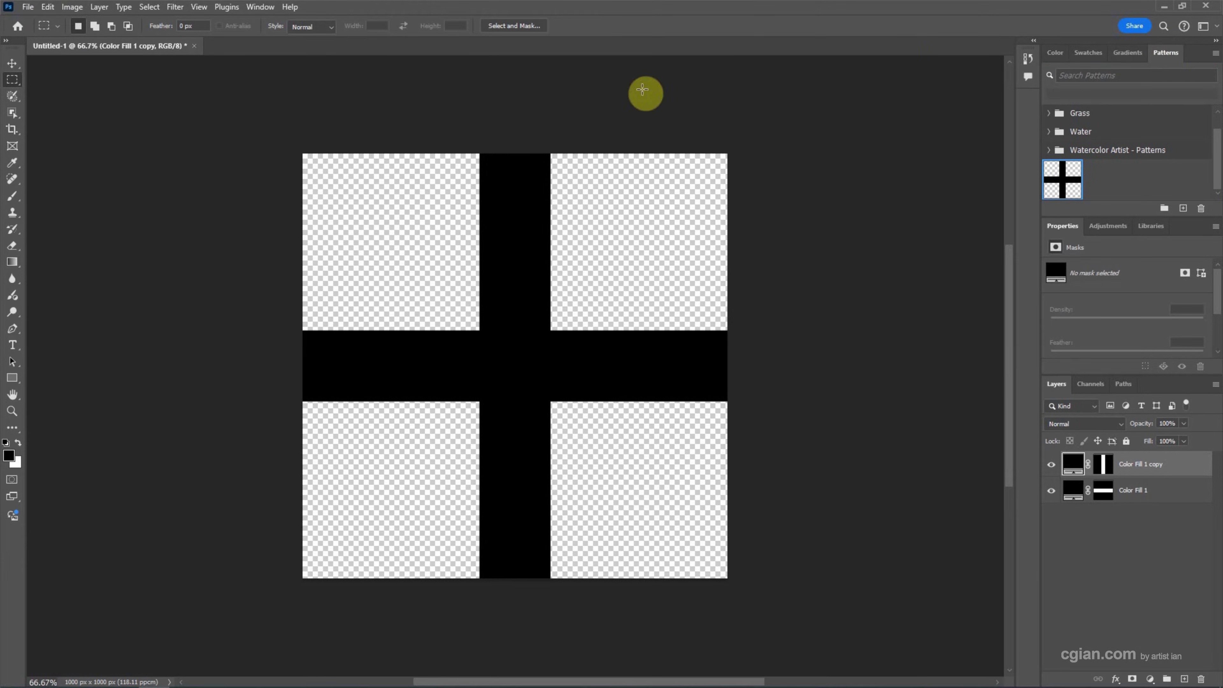
pyautogui.click(261, 7)
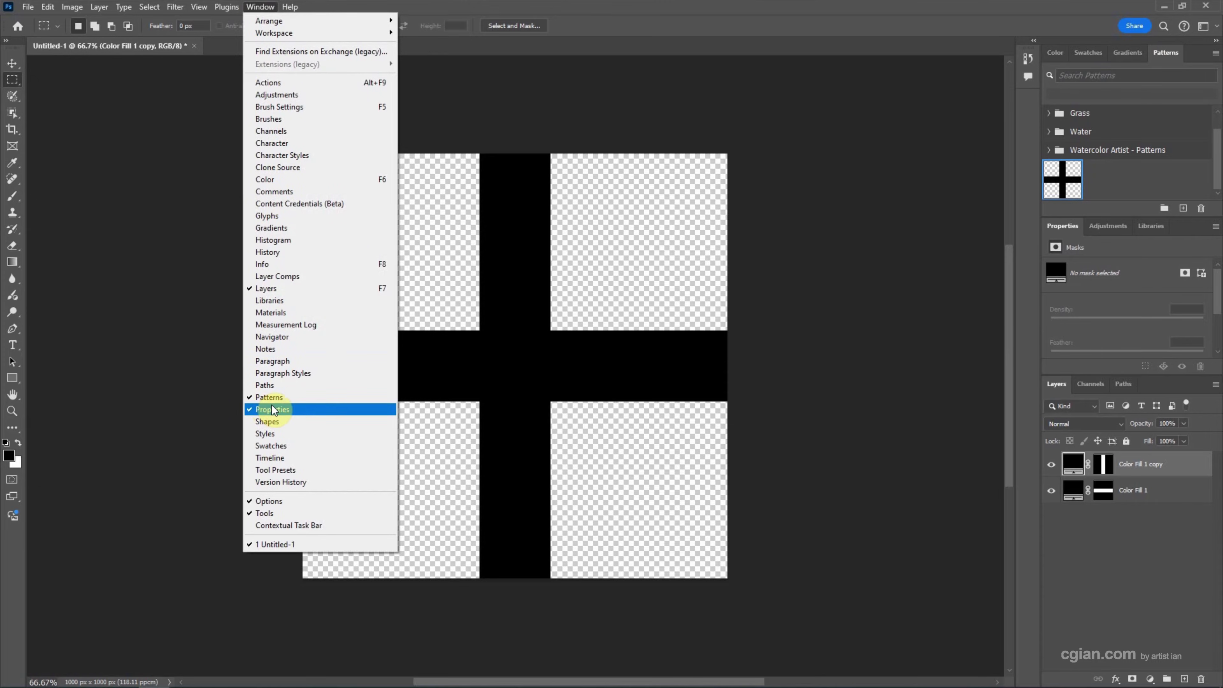
pyautogui.click(1106, 190)
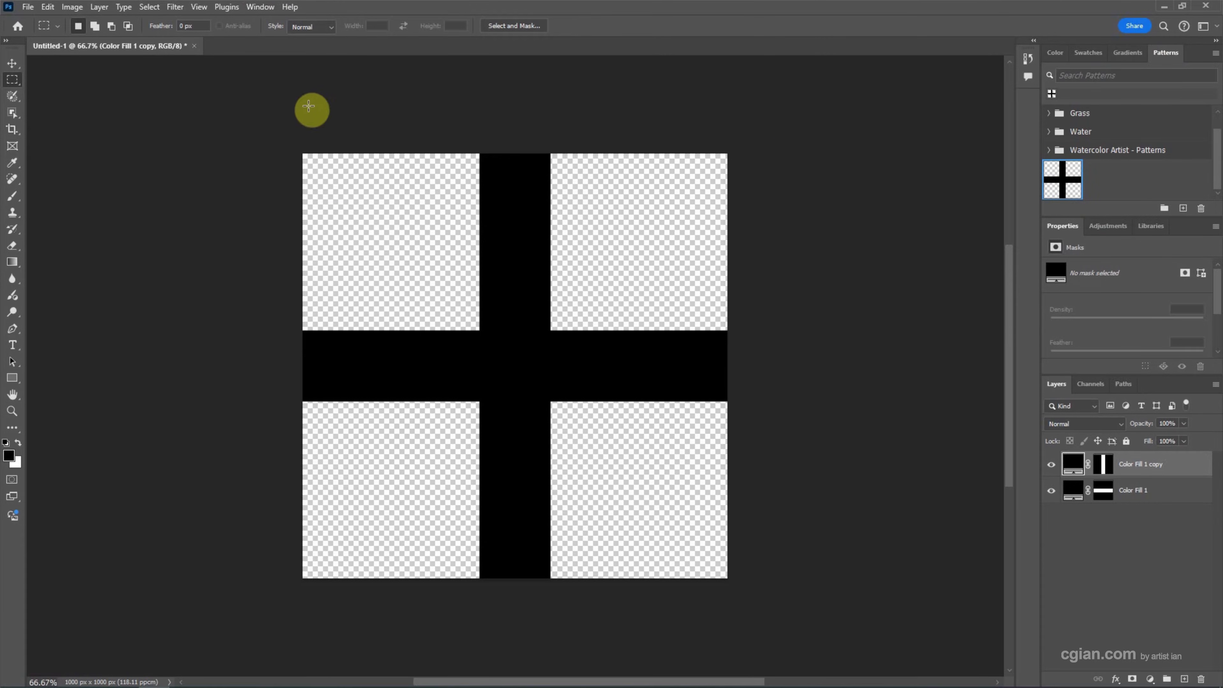
# - Create a new 1920 × 1080 document from the Web Large preset
pyautogui.click(27, 7)
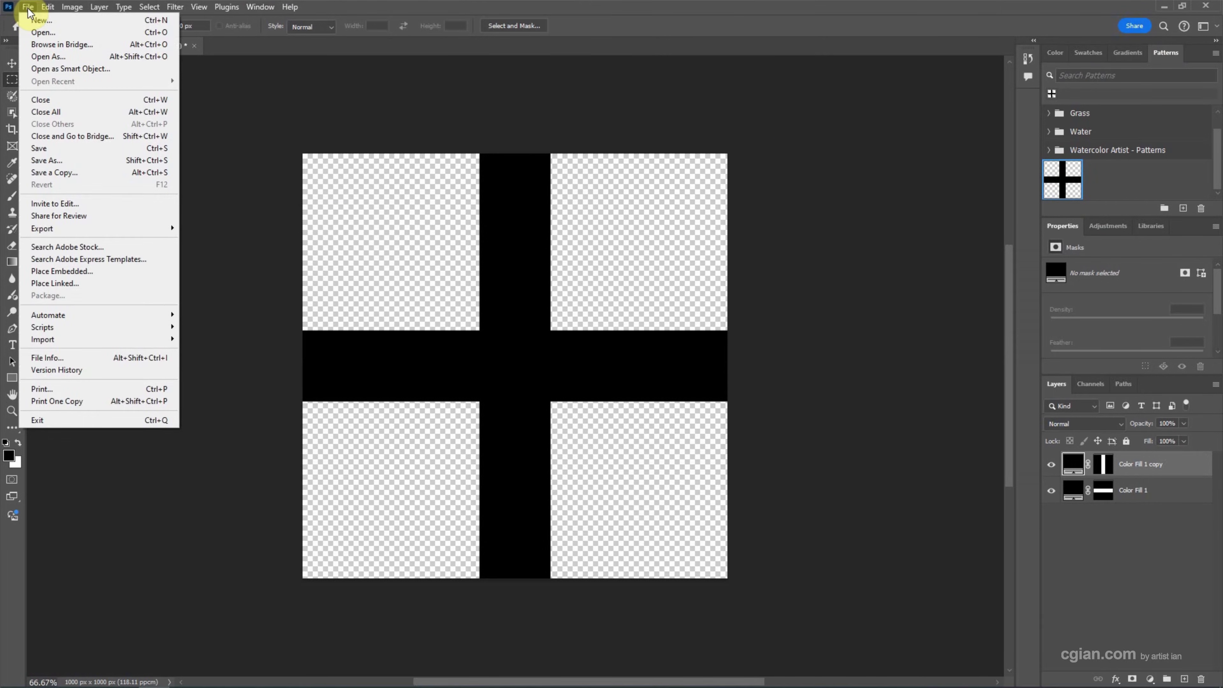
pyautogui.click(34, 21)
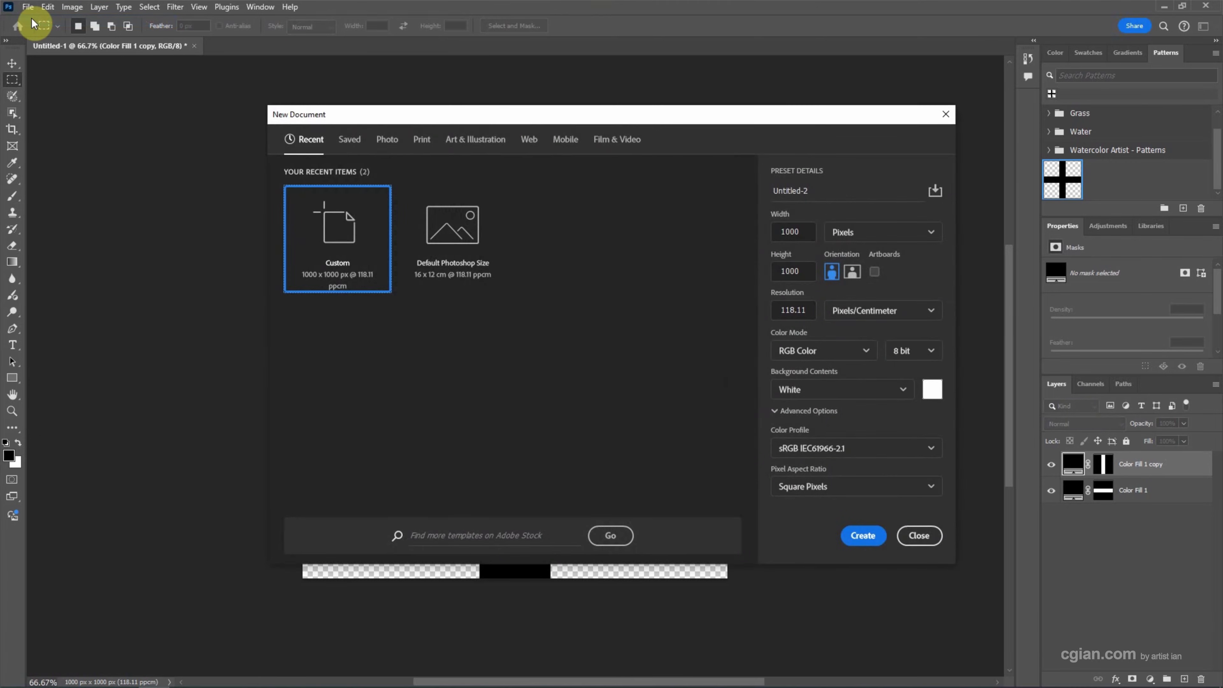
pyautogui.click(527, 141)
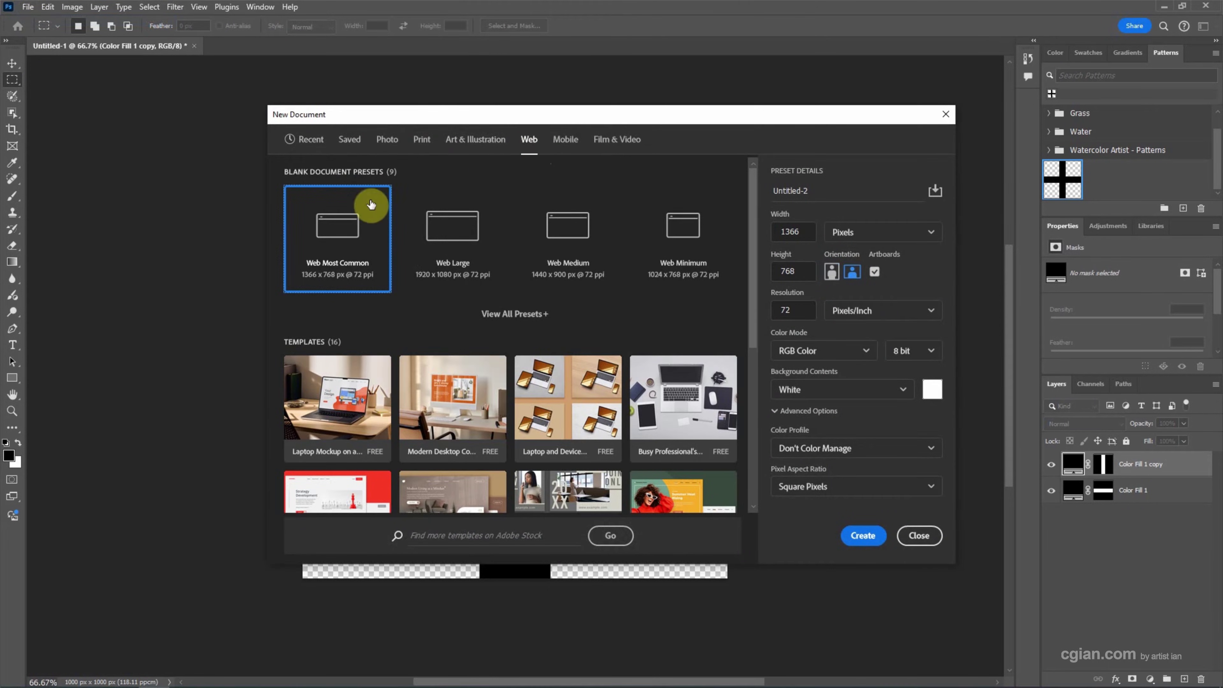
pyautogui.click(448, 226)
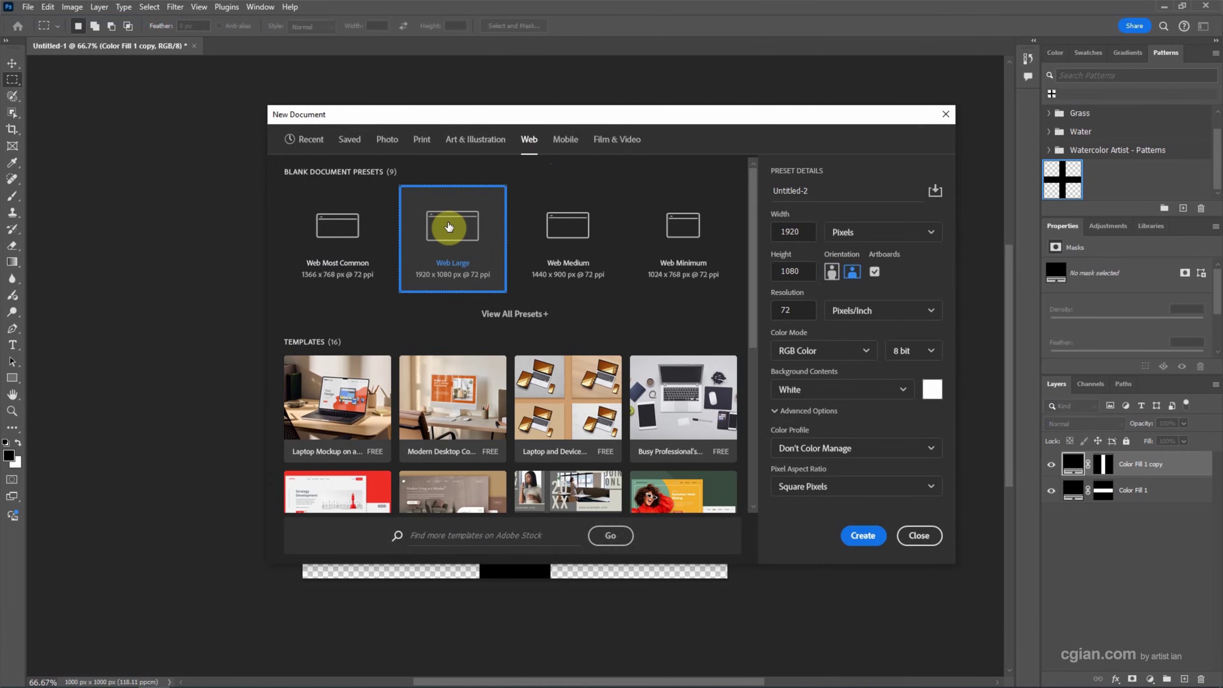
pyautogui.click(863, 536)
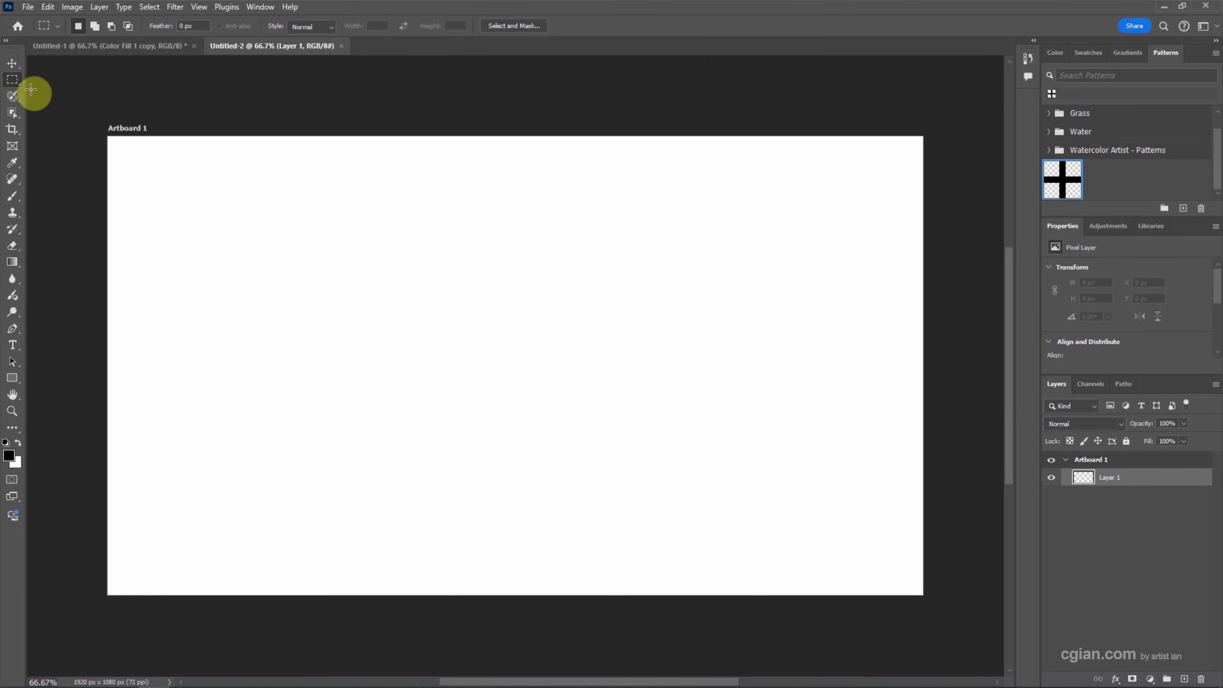
# - Select the entire artboard with the Rectangular Marquee Tool
pyautogui.rightClick(13, 83)
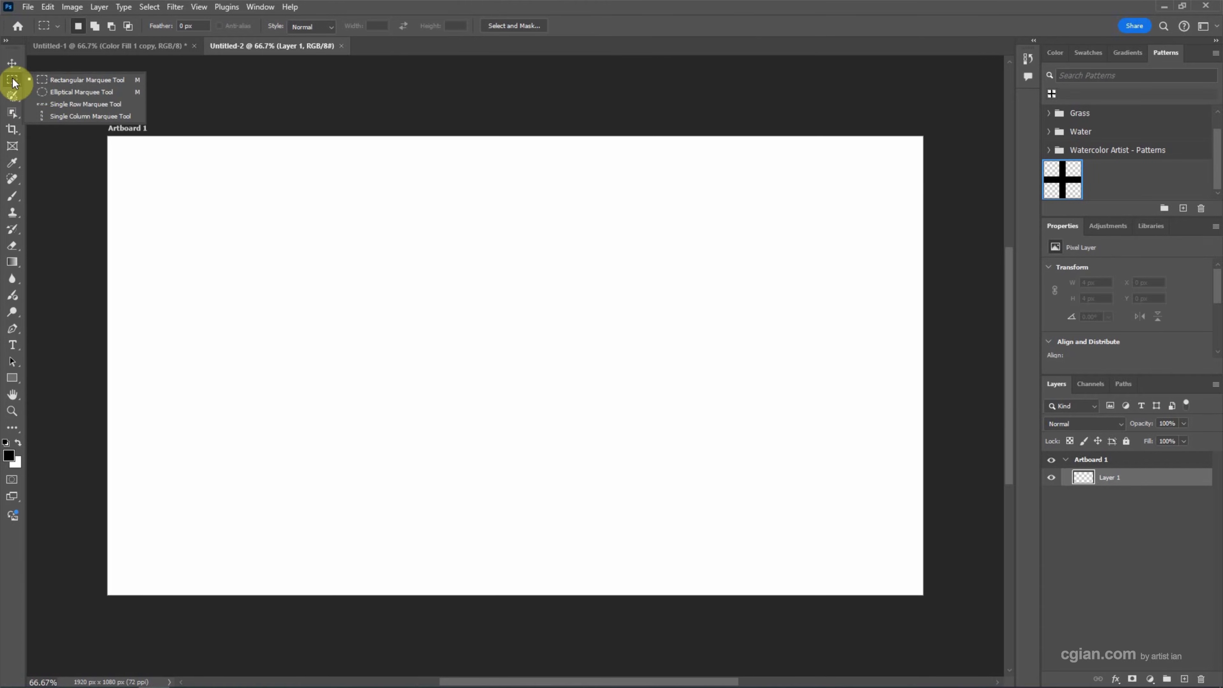
pyautogui.click(54, 82)
pyautogui.moveTo(110, 138); pyautogui.dragTo(942, 612)
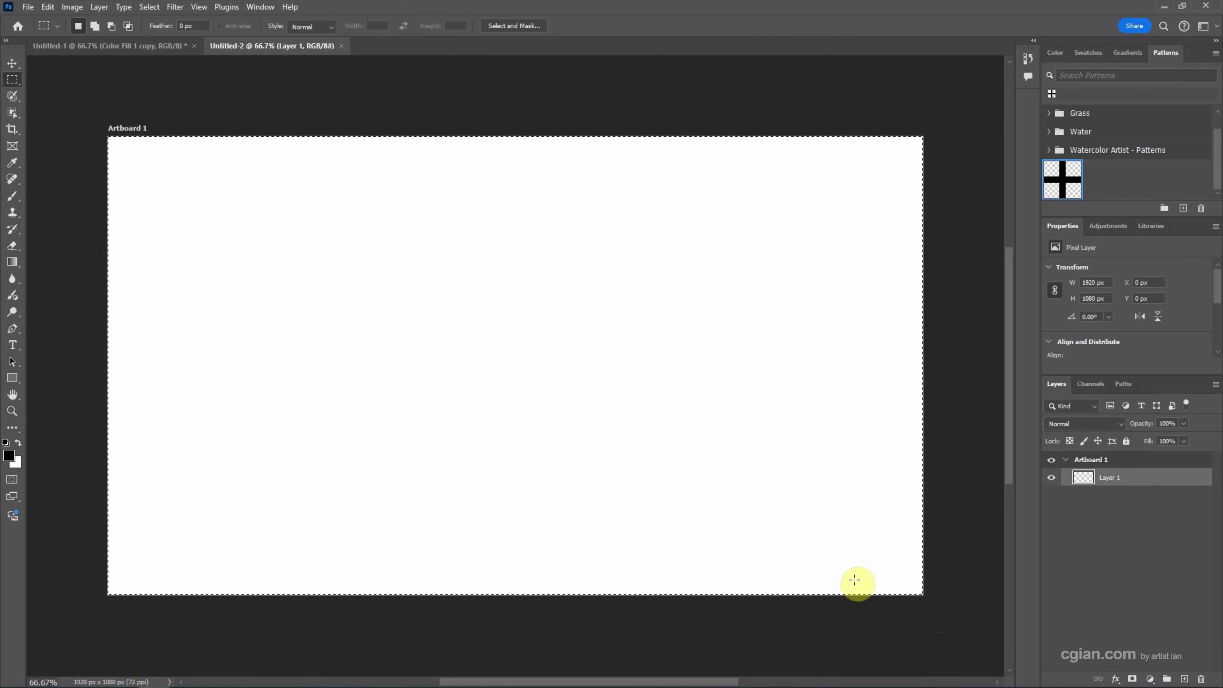
pyautogui.press('shift')
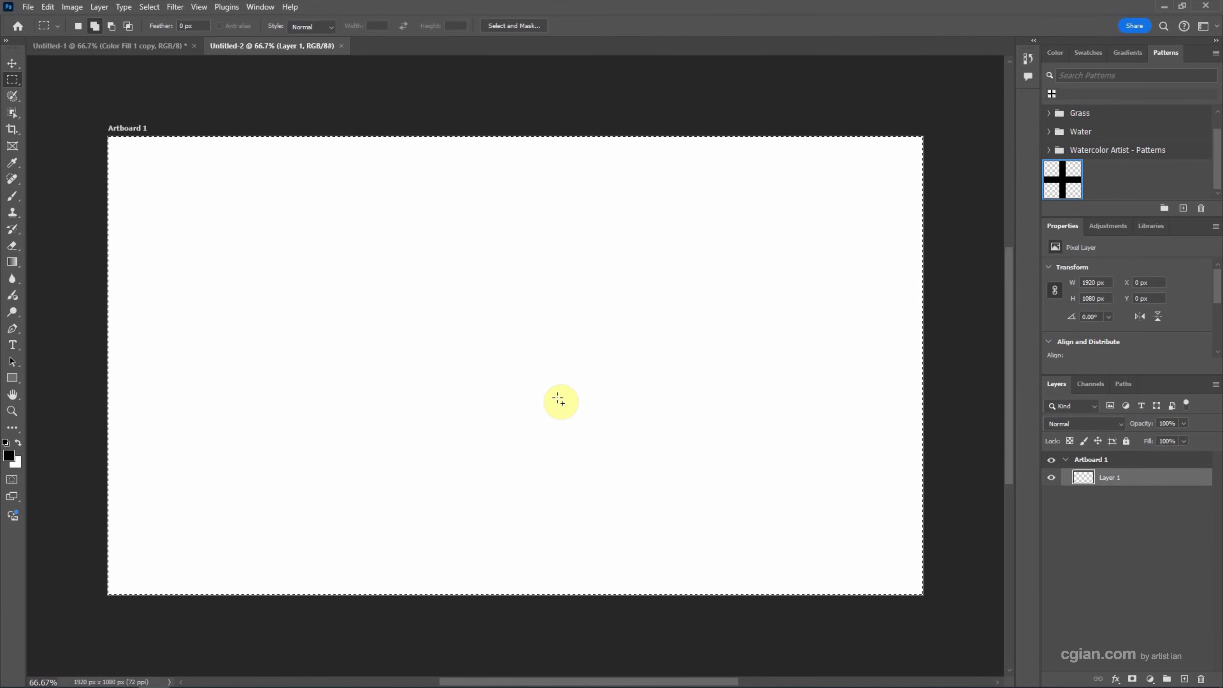
pyautogui.hotkey('shift', 'BackSpace')
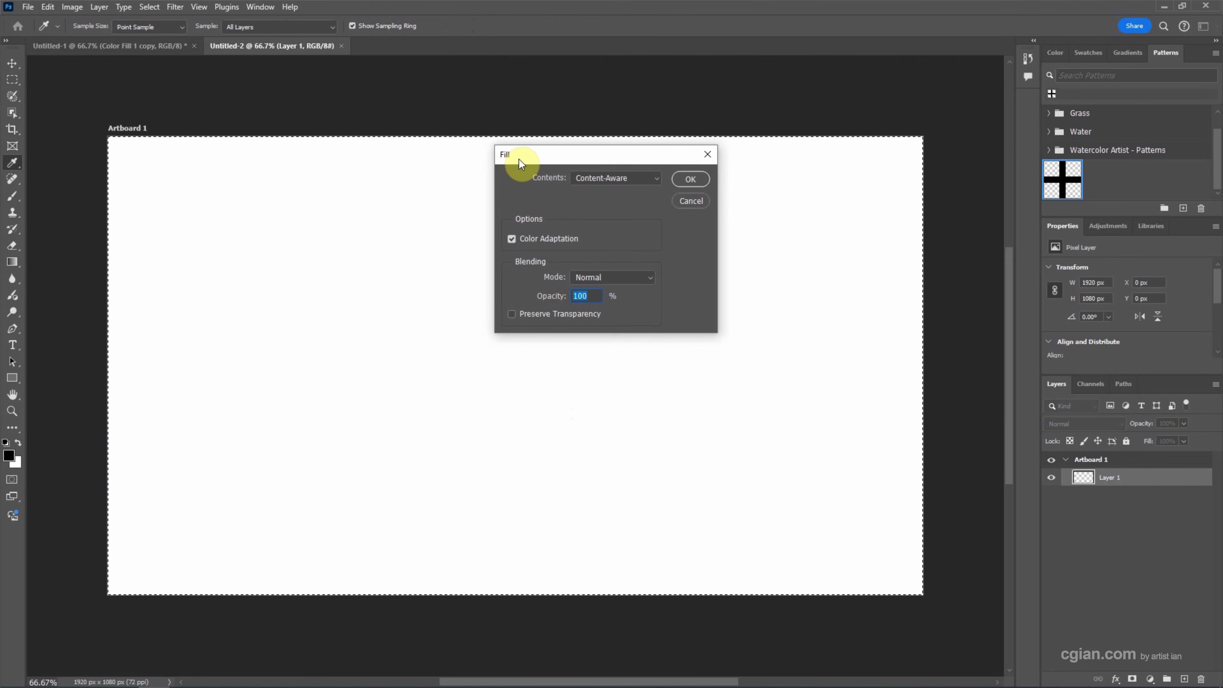
pyautogui.click(582, 178)
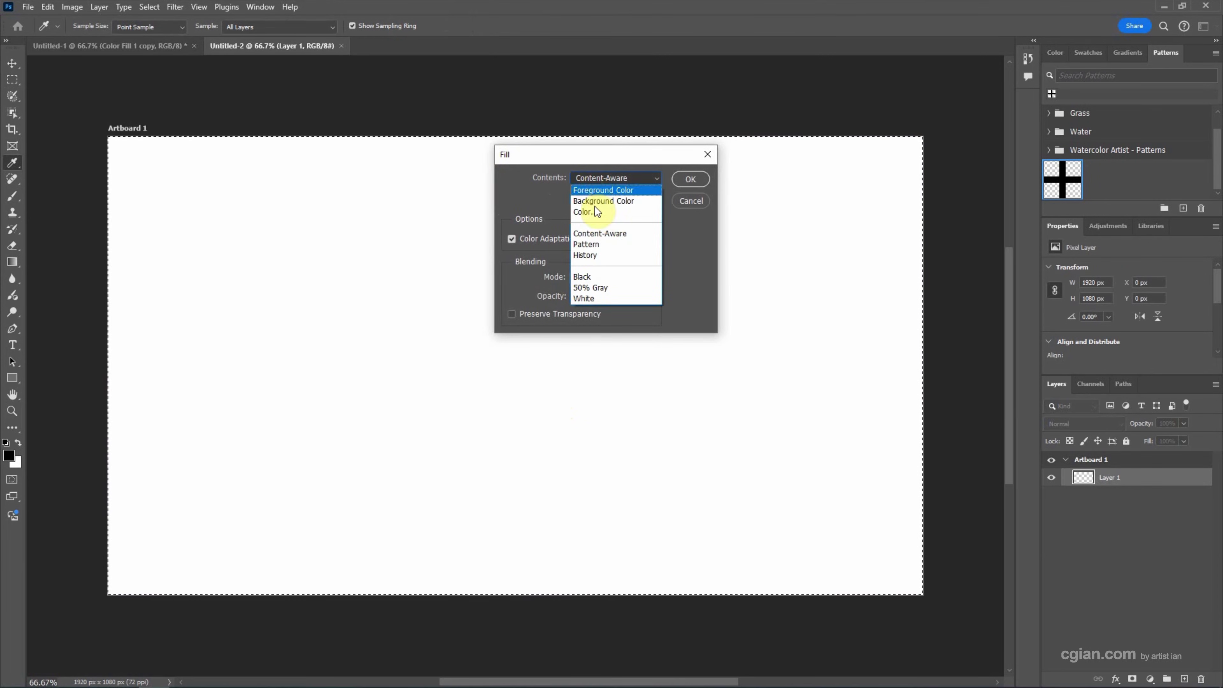
pyautogui.click(596, 242)
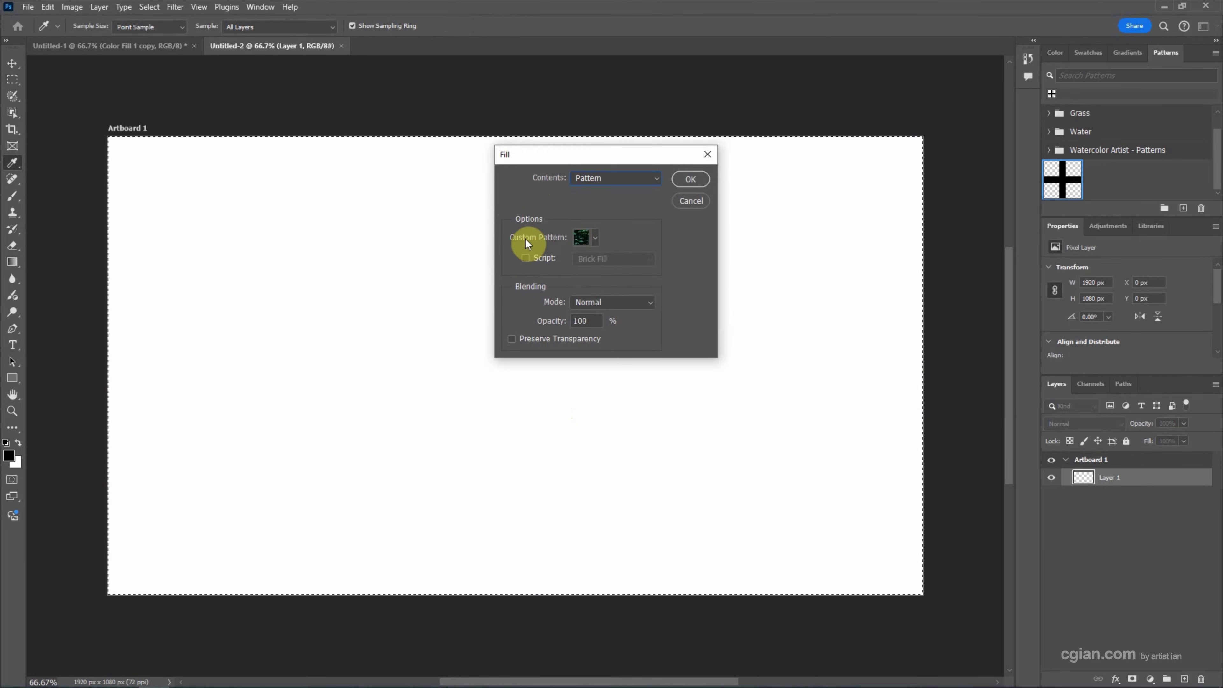
pyautogui.click(585, 240)
pyautogui.click(519, 344)
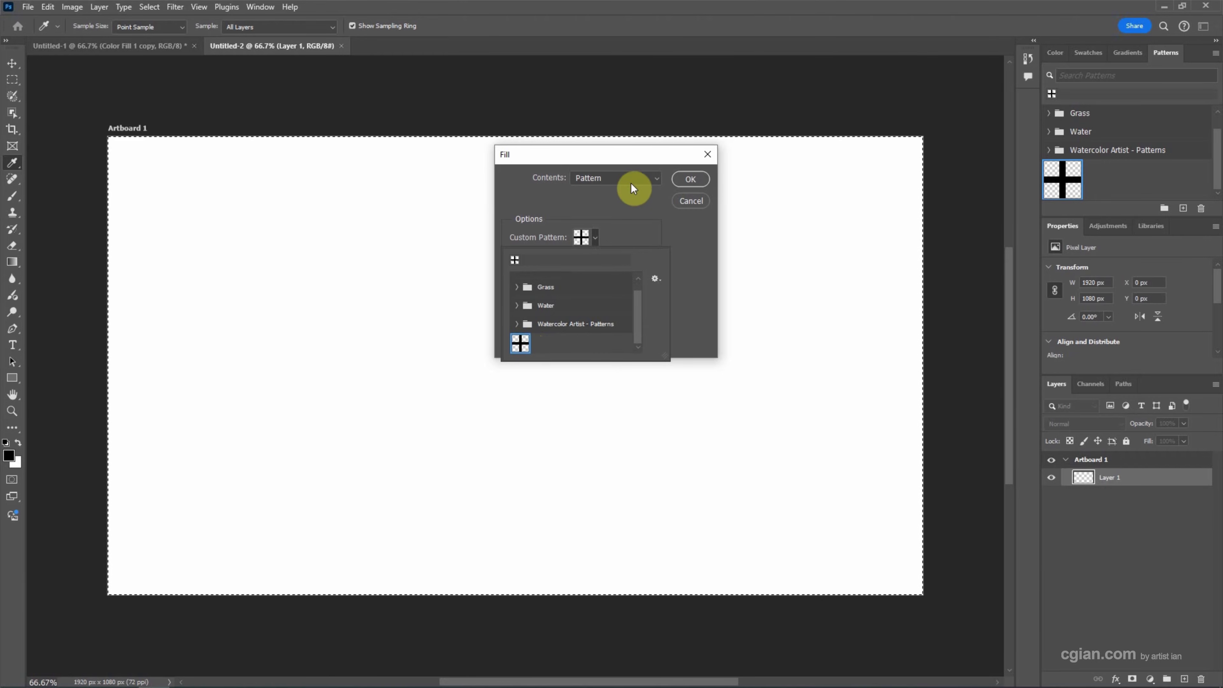
pyautogui.click(630, 199)
pyautogui.click(680, 179)
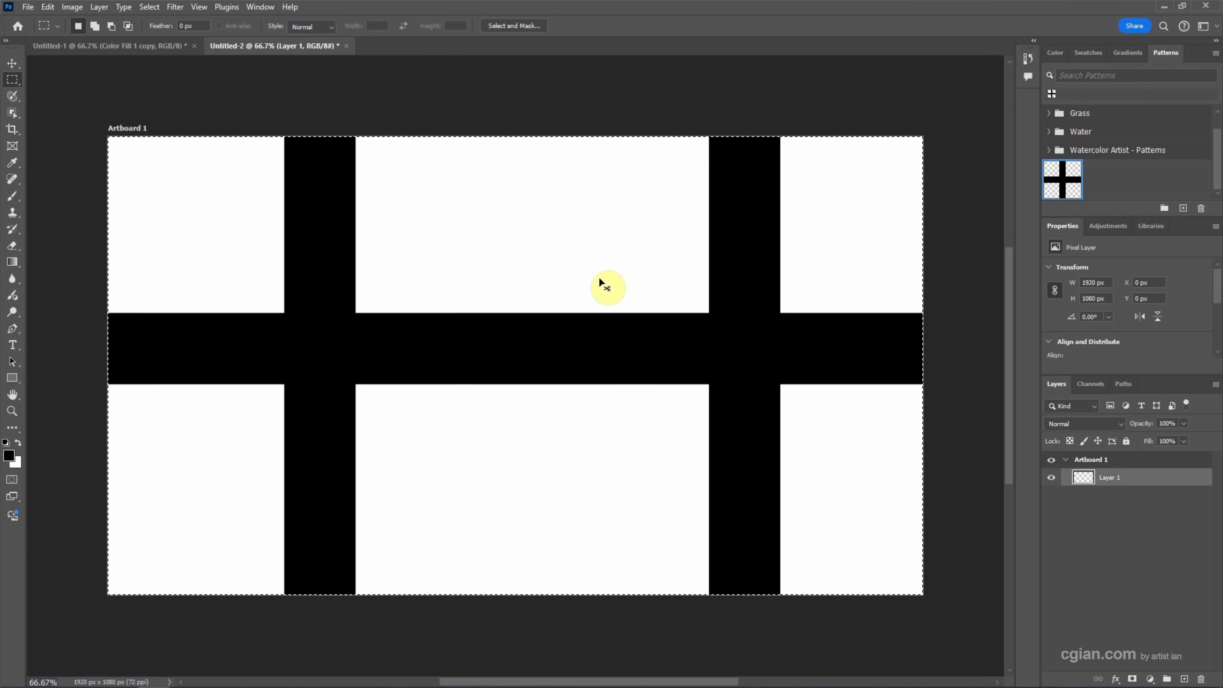
pyautogui.hotkey('ctrl', 'z')
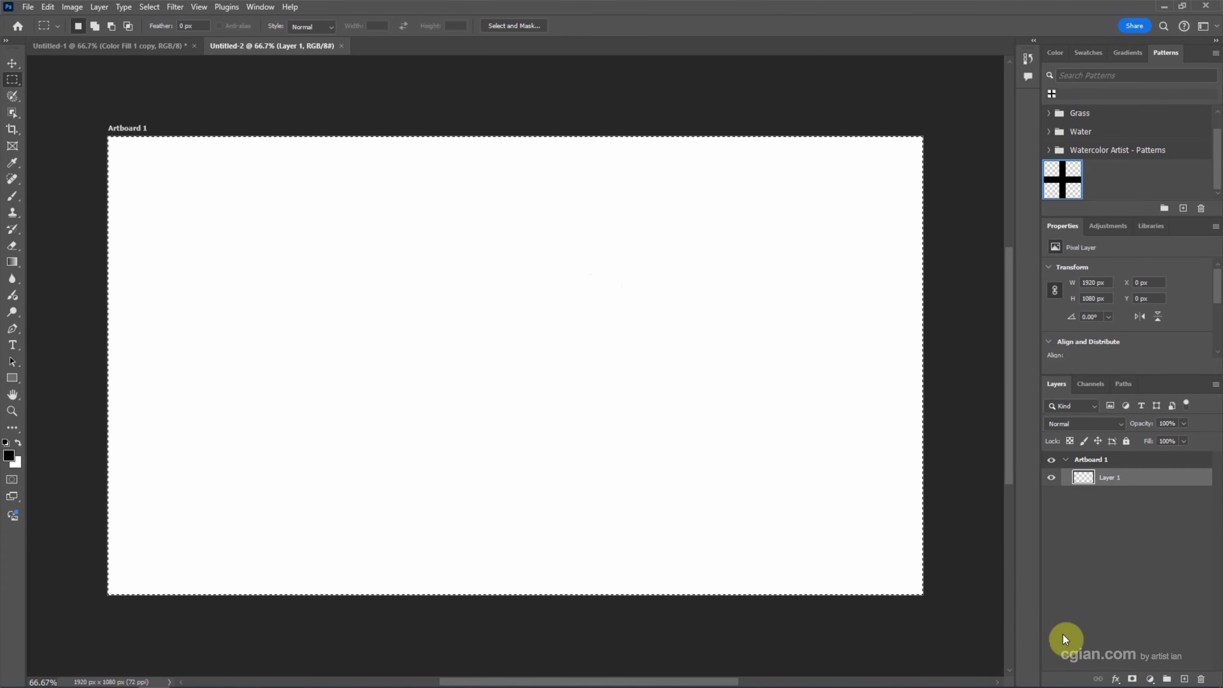
# - Add a white #ffffff Solid Color fill layer inside the artboard selection
pyautogui.click(1151, 679)
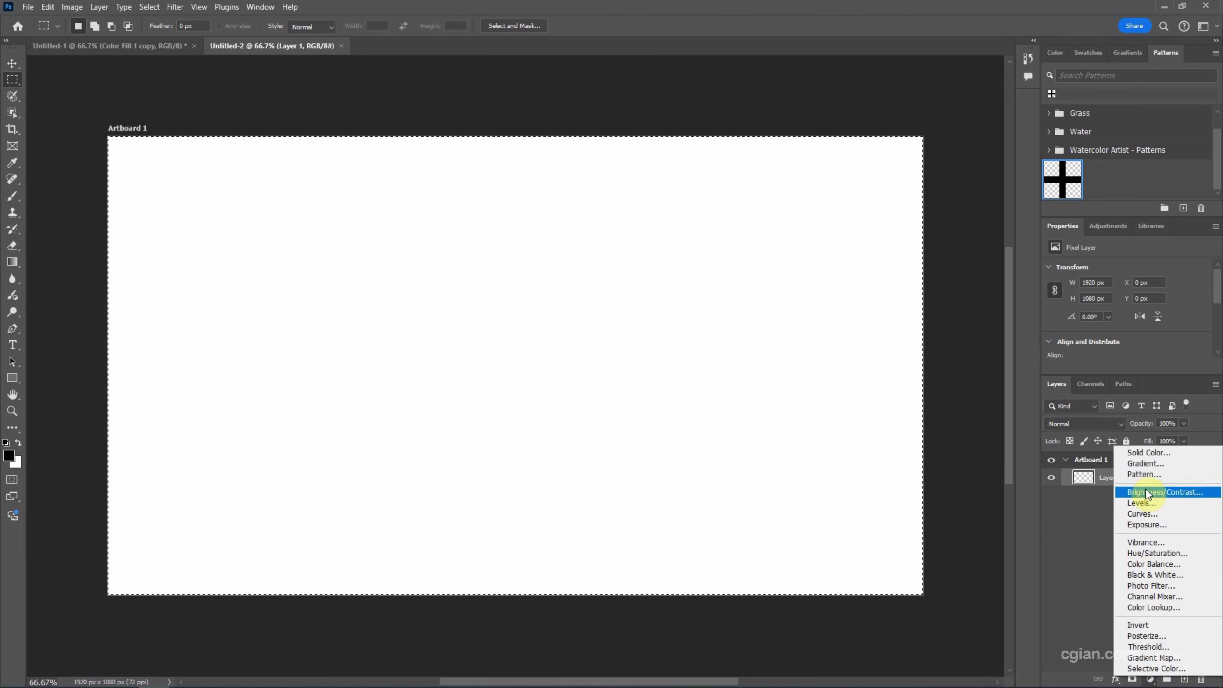
pyautogui.click(1143, 455)
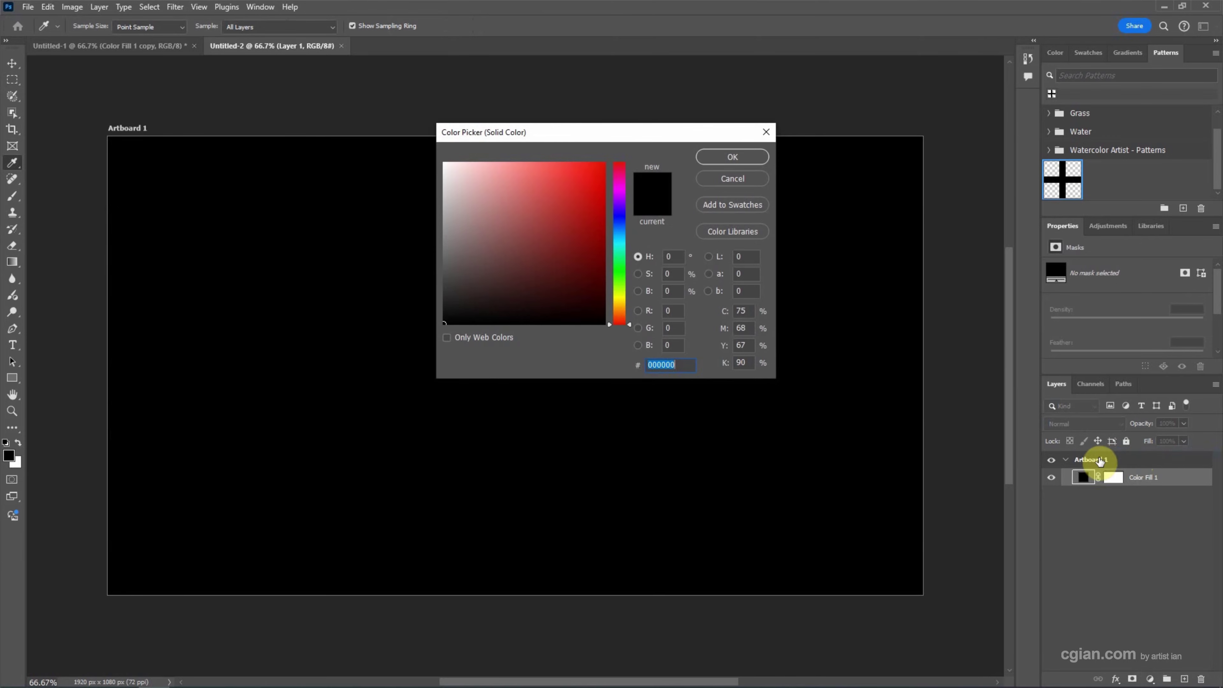
pyautogui.moveTo(552, 268)
pyautogui.mouseDown()
pyautogui.moveTo(510, 191)
pyautogui.moveTo(429, 150)
pyautogui.mouseUp()
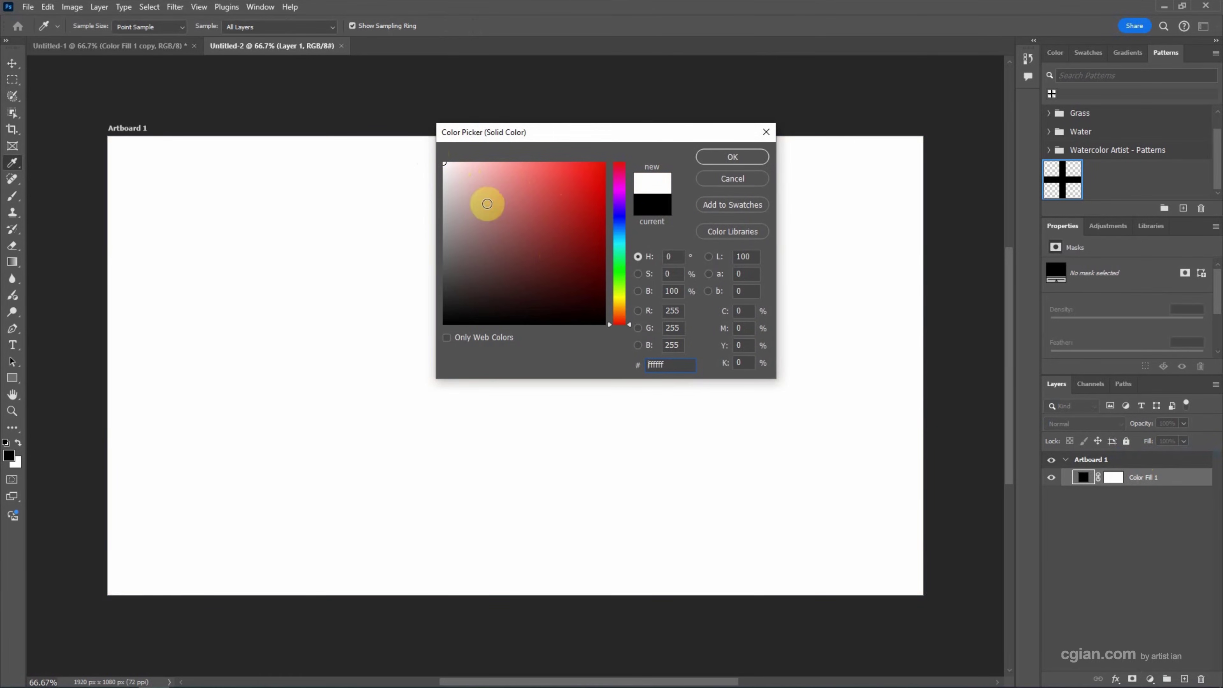
pyautogui.click(714, 157)
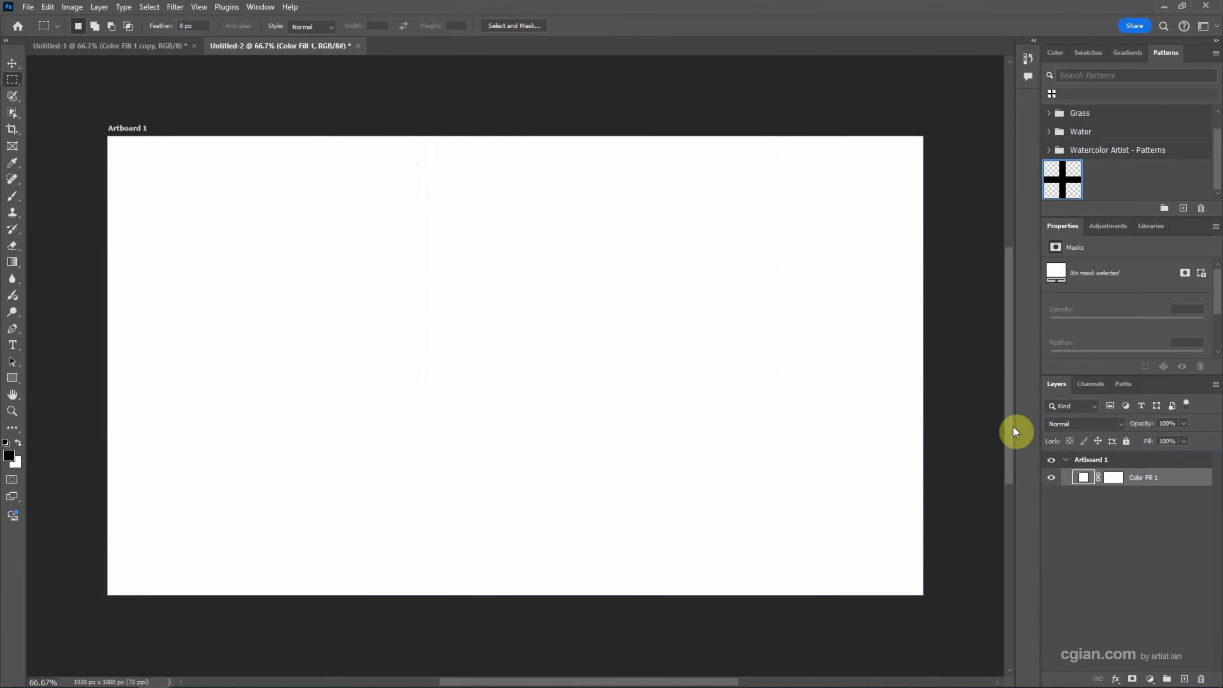
# - Give Color Fill 1 a cross-pattern Pattern Overlay at 5% scale, angled to -45°
pyautogui.doubleClick(1184, 483)
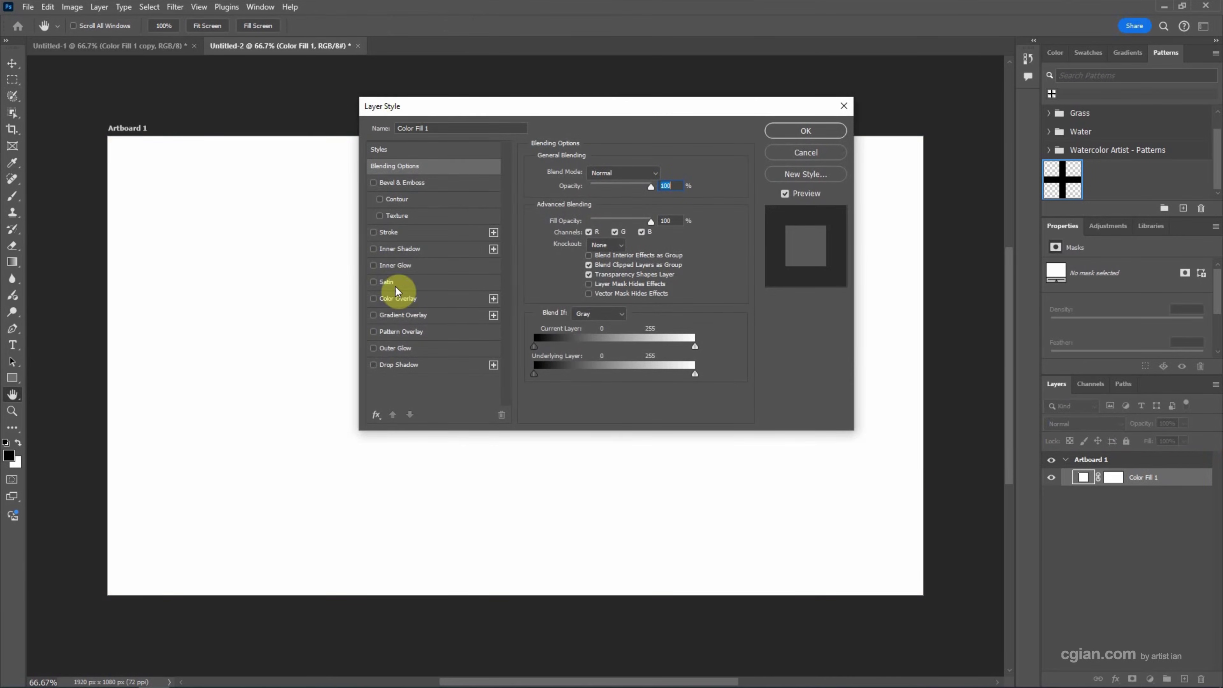
pyautogui.click(402, 334)
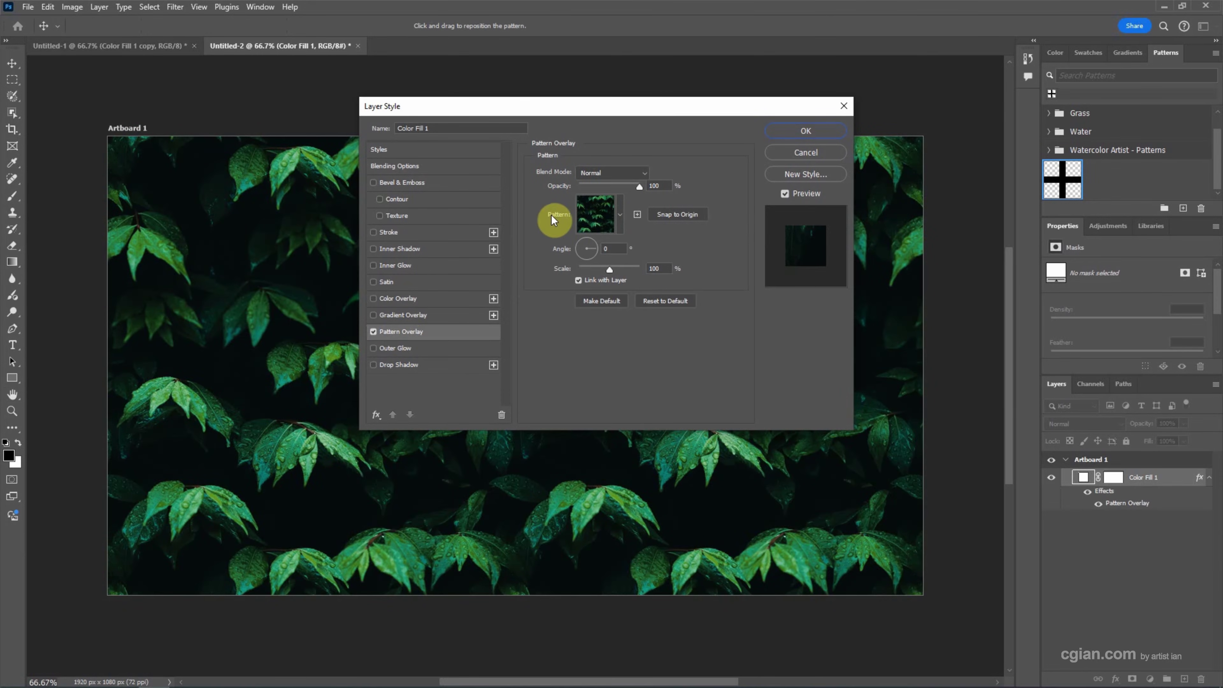
pyautogui.click(620, 217)
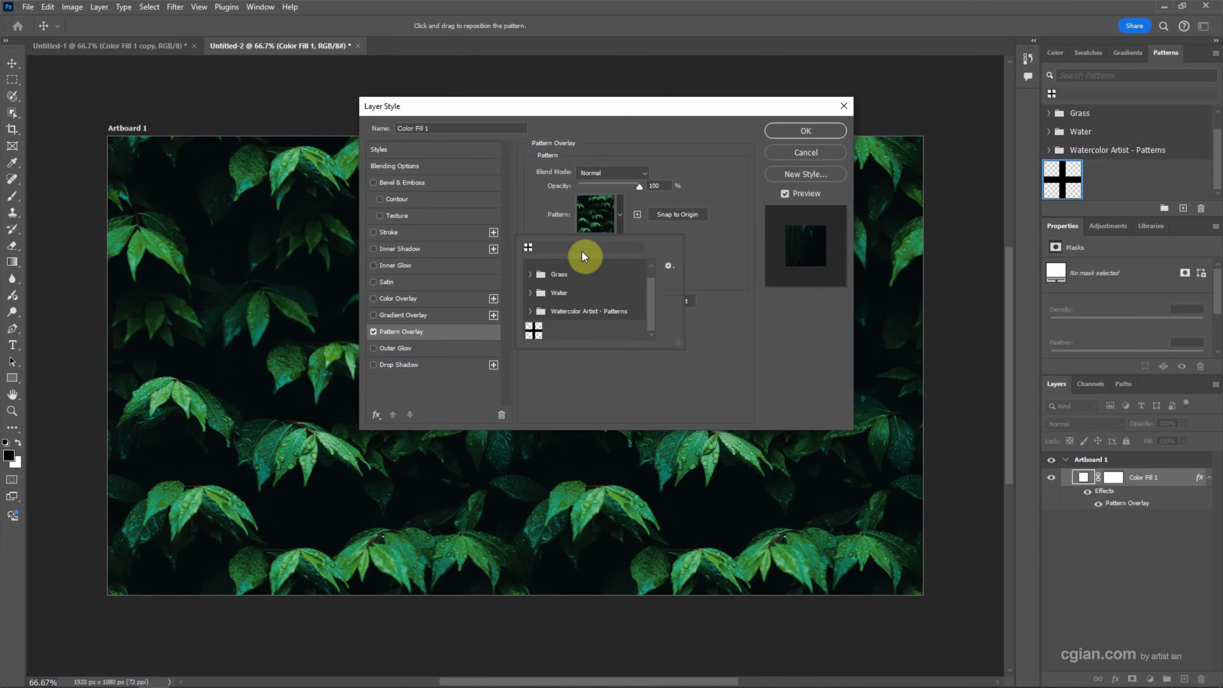
pyautogui.click(533, 331)
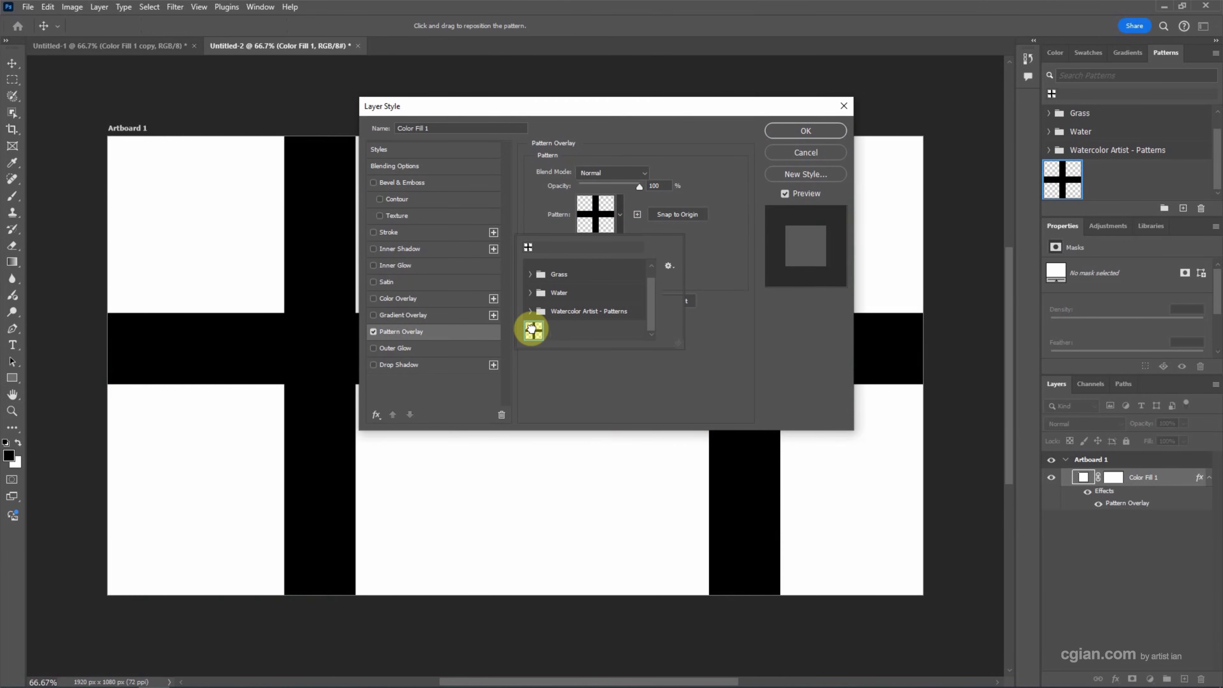
pyautogui.click(554, 350)
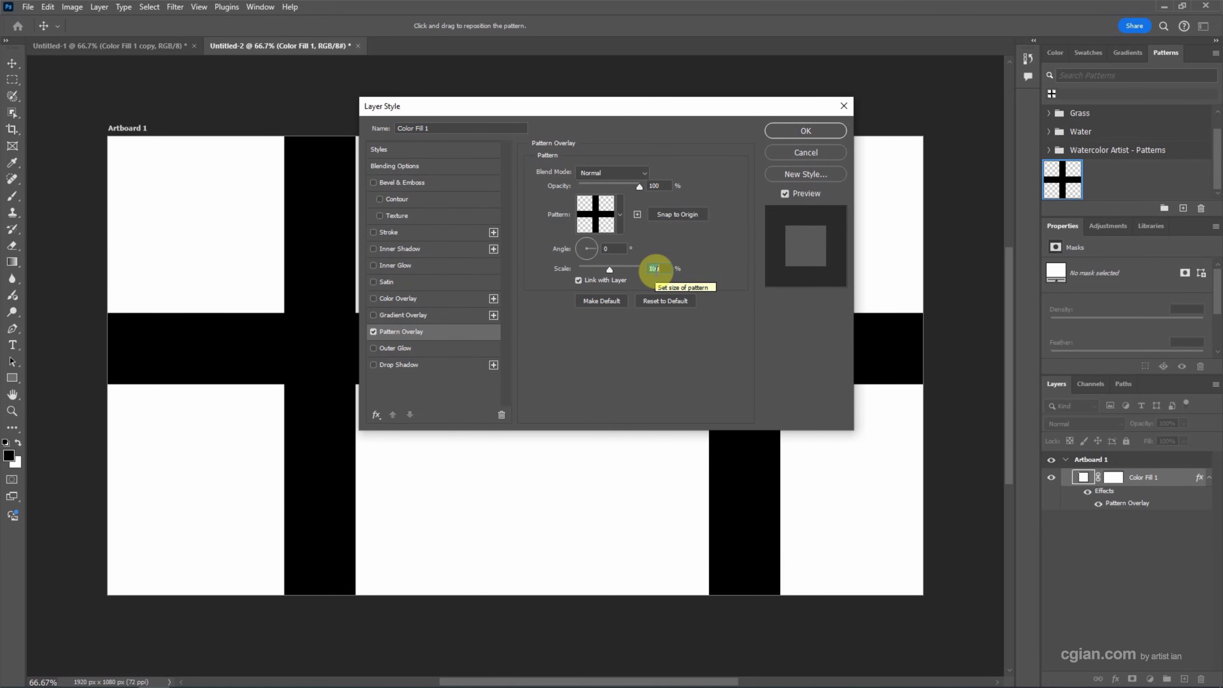
pyautogui.write('10')
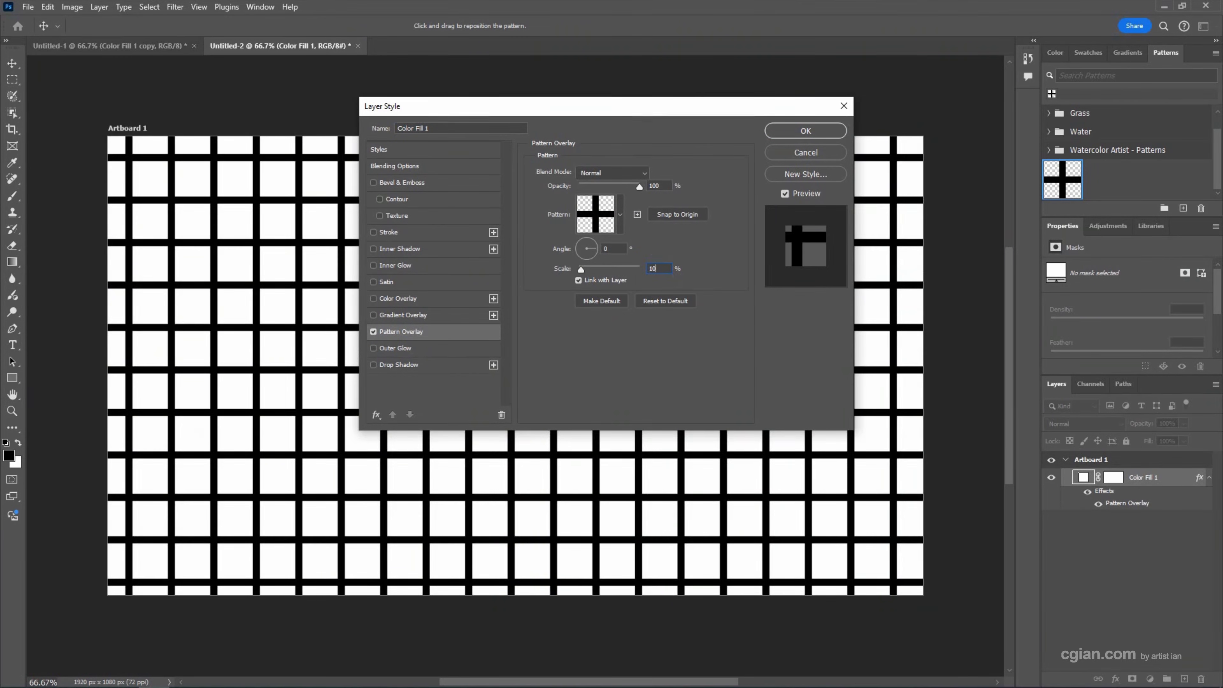
pyautogui.doubleClick(655, 268)
pyautogui.write('5')
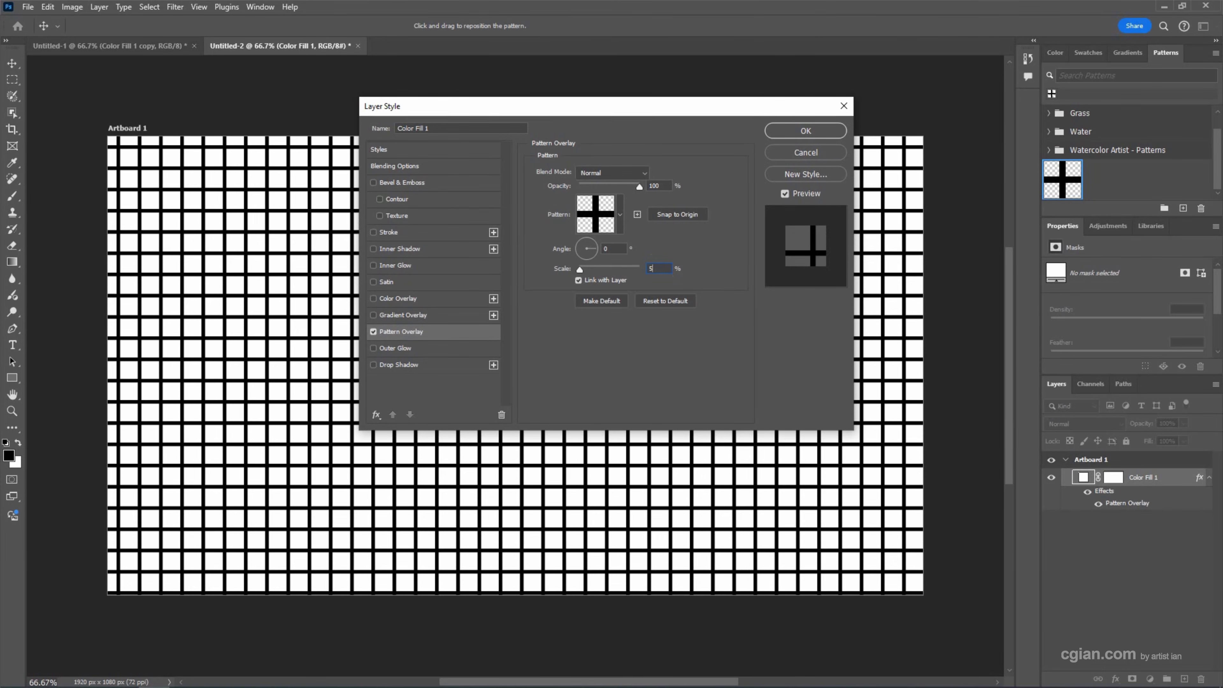
pyautogui.moveTo(594, 248); pyautogui.dragTo(592, 255)
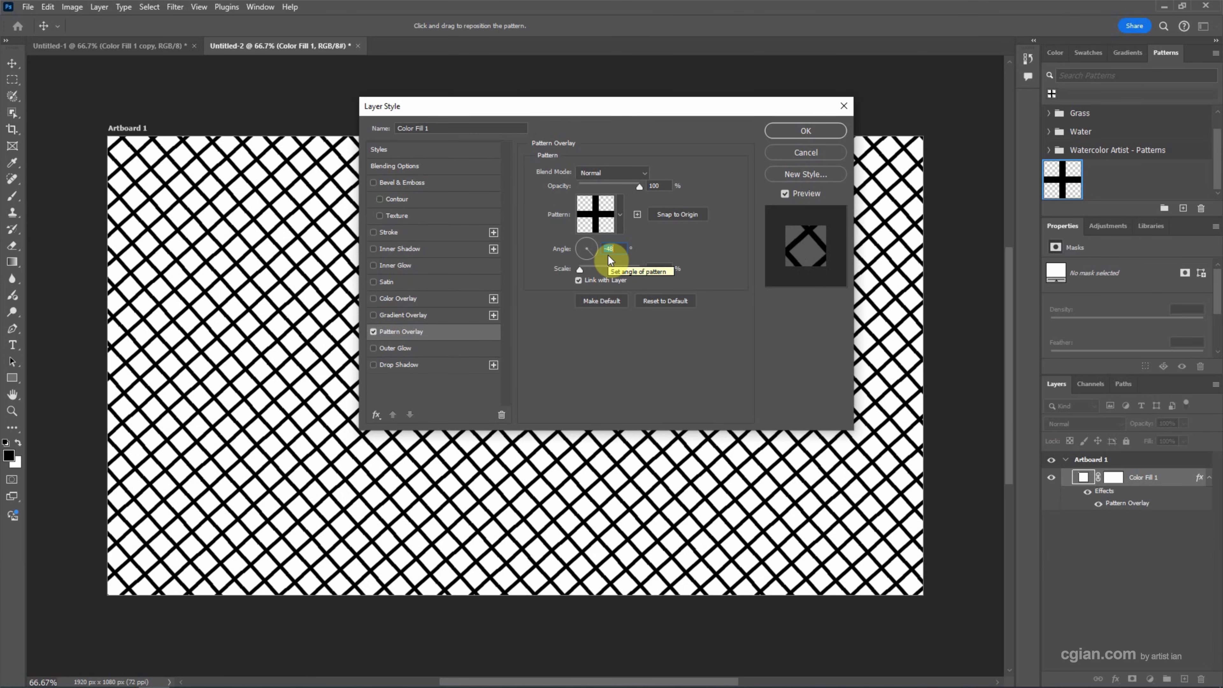
pyautogui.click(789, 131)
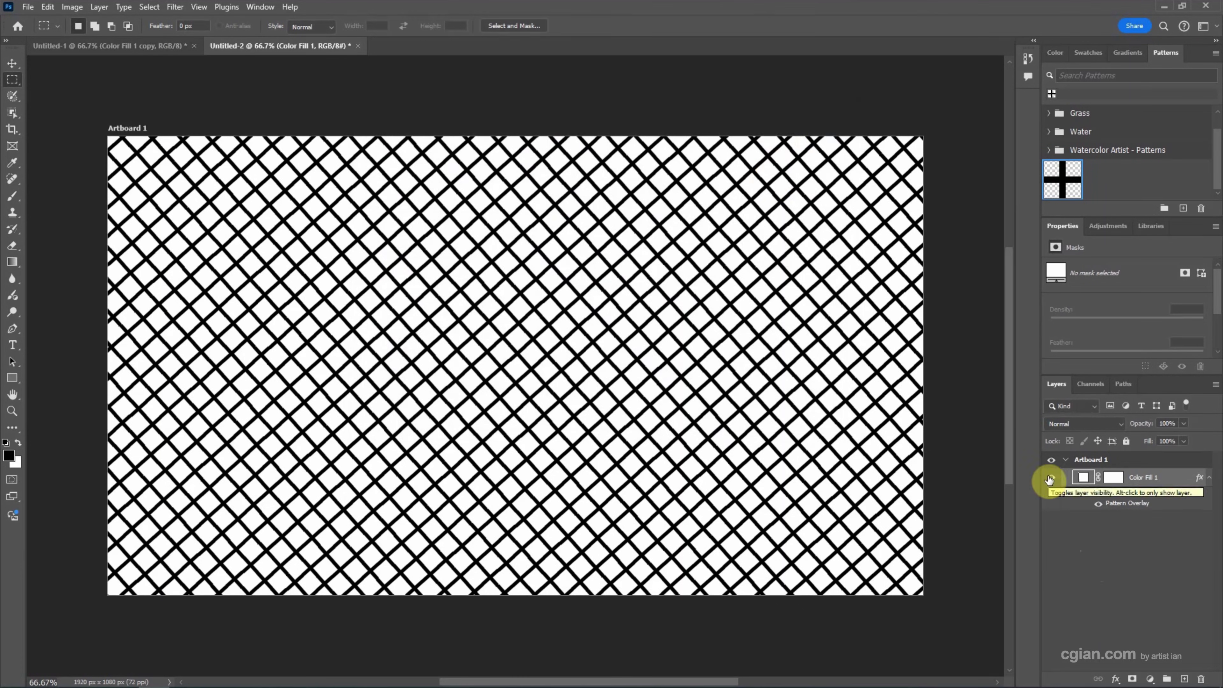
# - Add Layer 1 outside the artboard, then delete Artboard 1 with its fill layer
pyautogui.click(1184, 679)
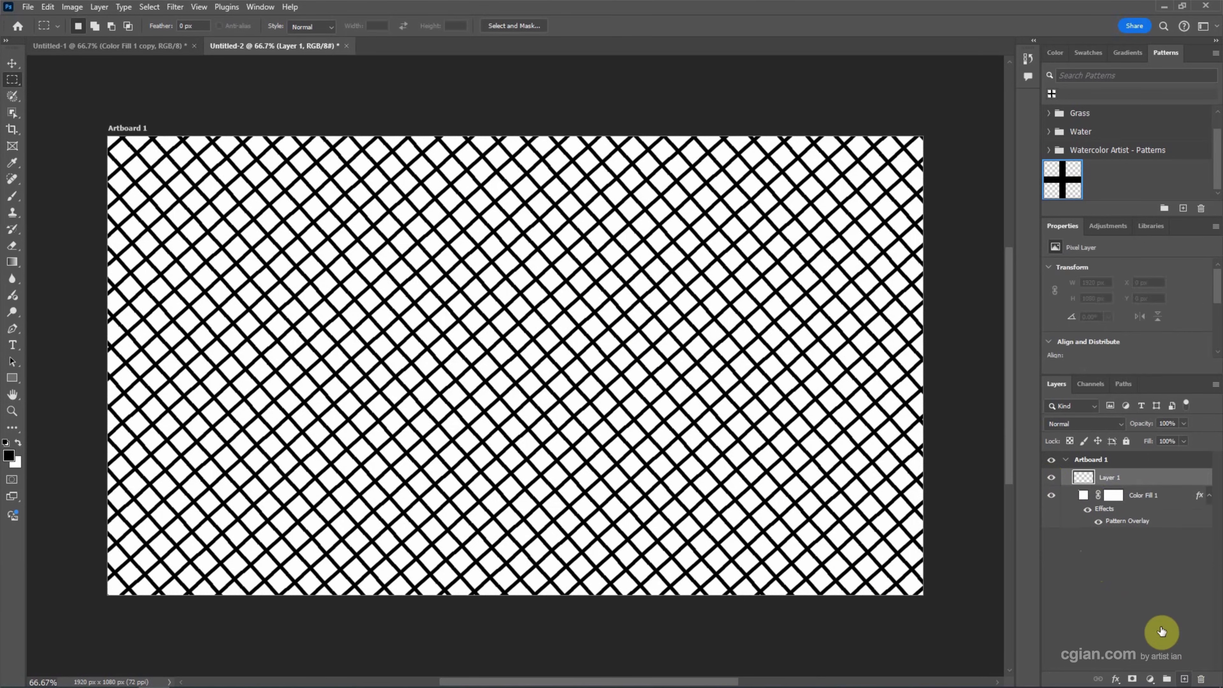
pyautogui.moveTo(1102, 482); pyautogui.dragTo(1118, 596)
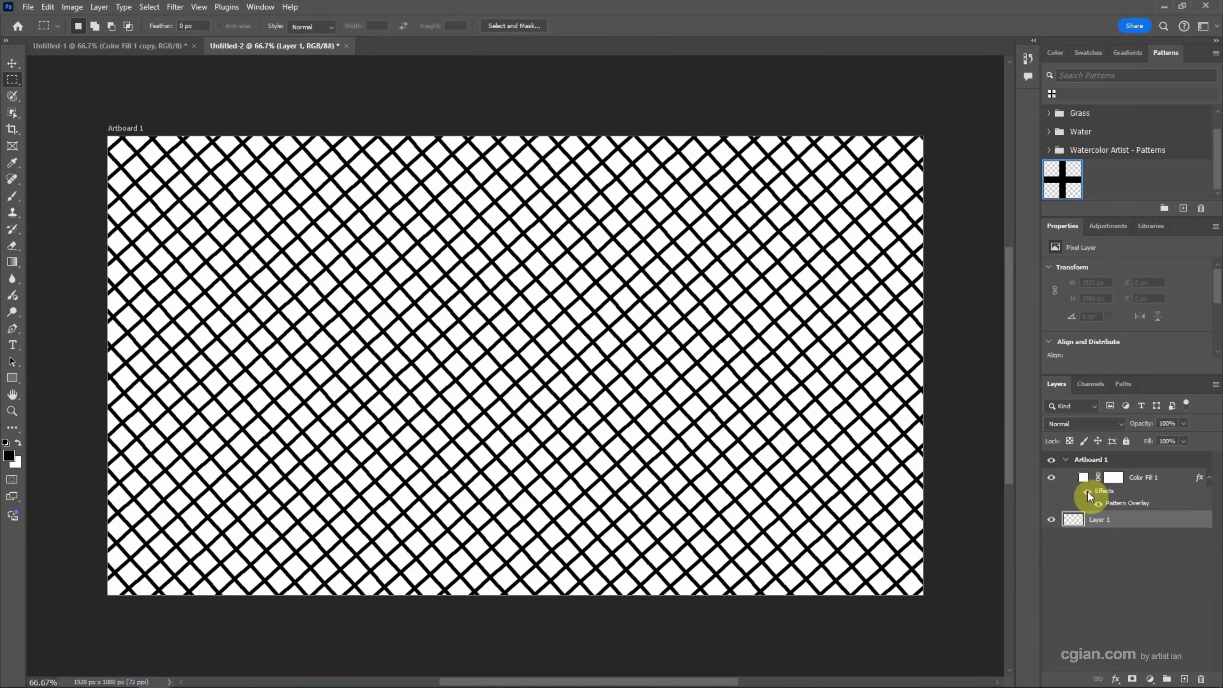
pyautogui.moveTo(1115, 463); pyautogui.dragTo(1201, 679)
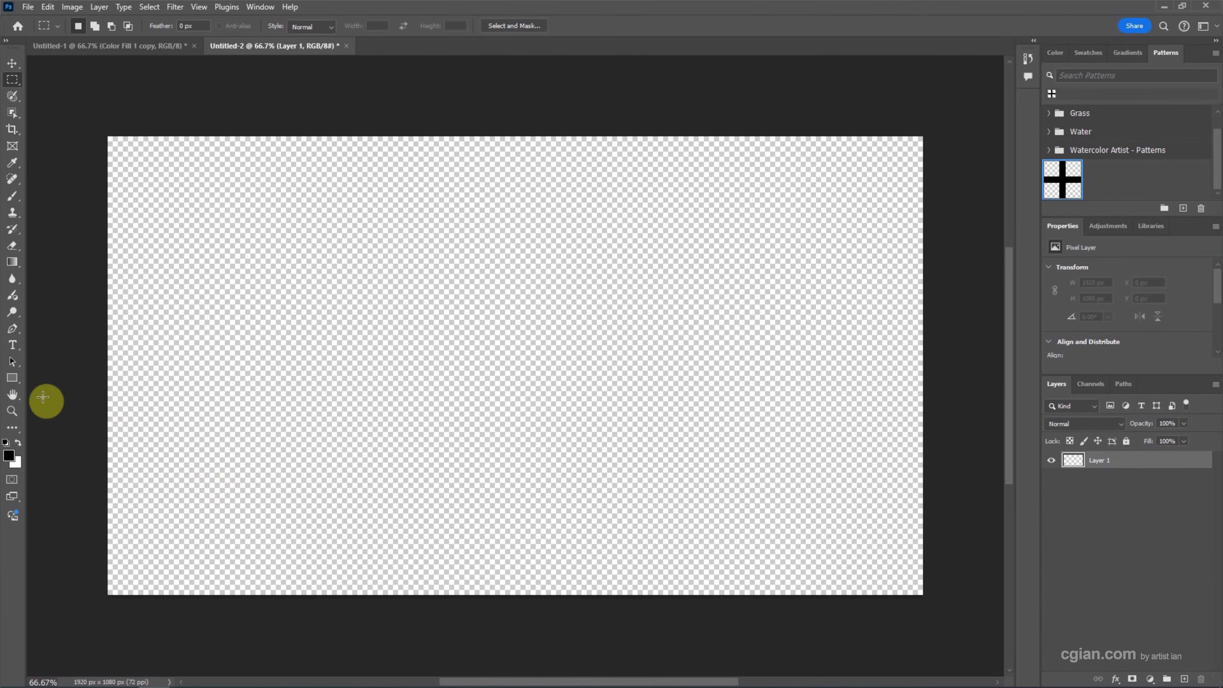
# - Draw a canvas-covering Rectangle 1 filled with the cross pattern at 10% scale
pyautogui.moveTo(14, 382); pyautogui.dragTo(59, 375)
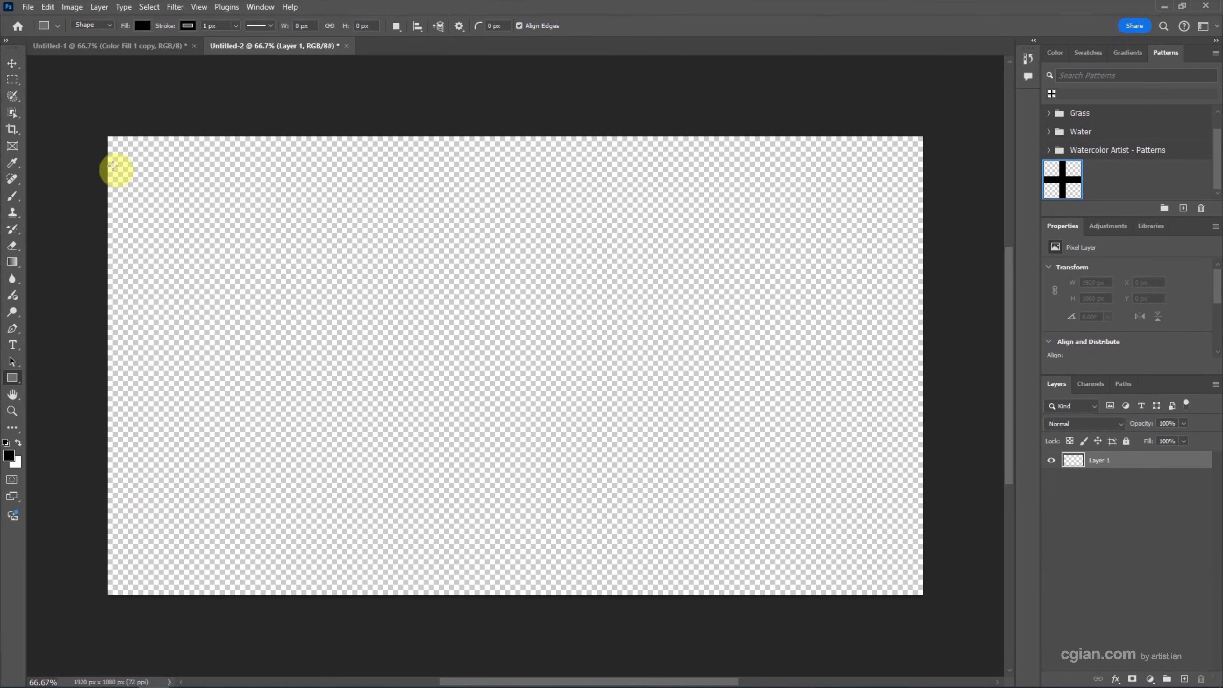
pyautogui.moveTo(99, 128); pyautogui.dragTo(929, 608)
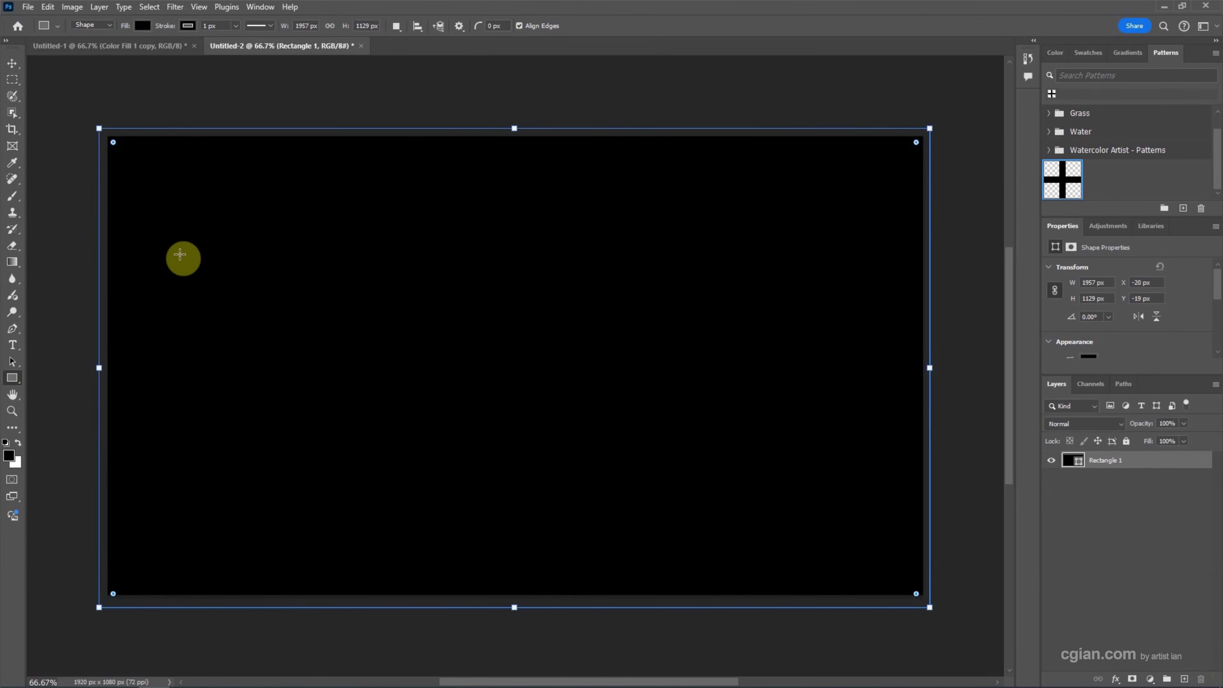
pyautogui.click(142, 27)
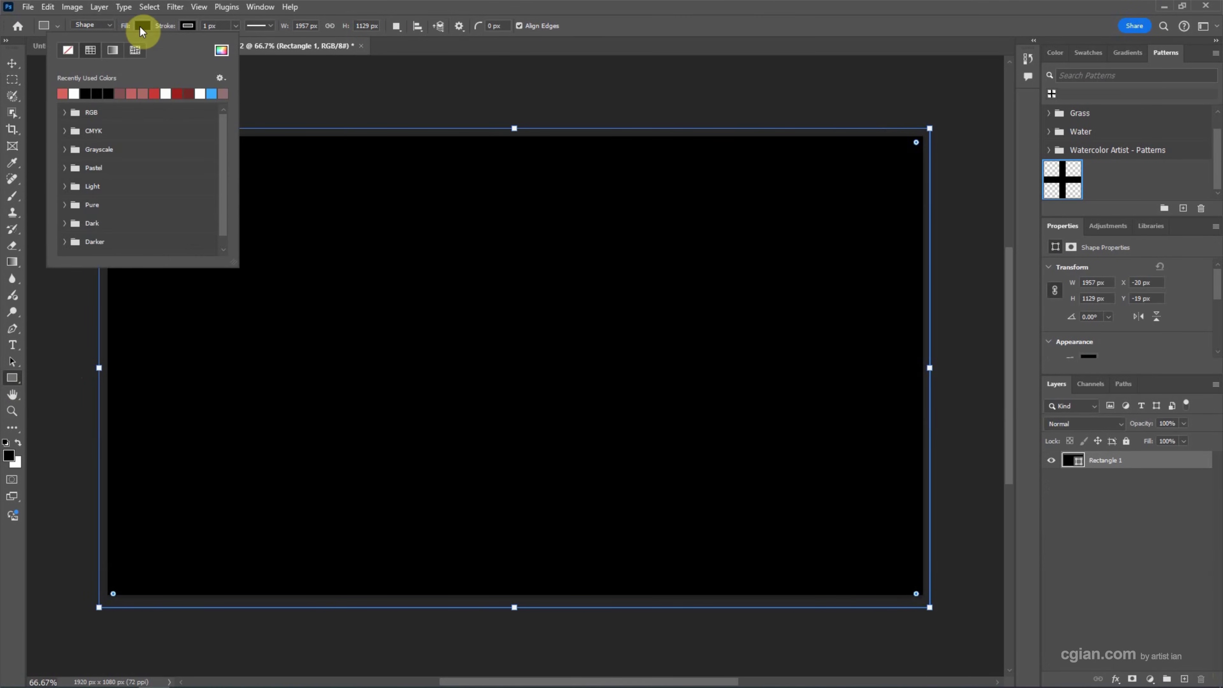
pyautogui.click(135, 50)
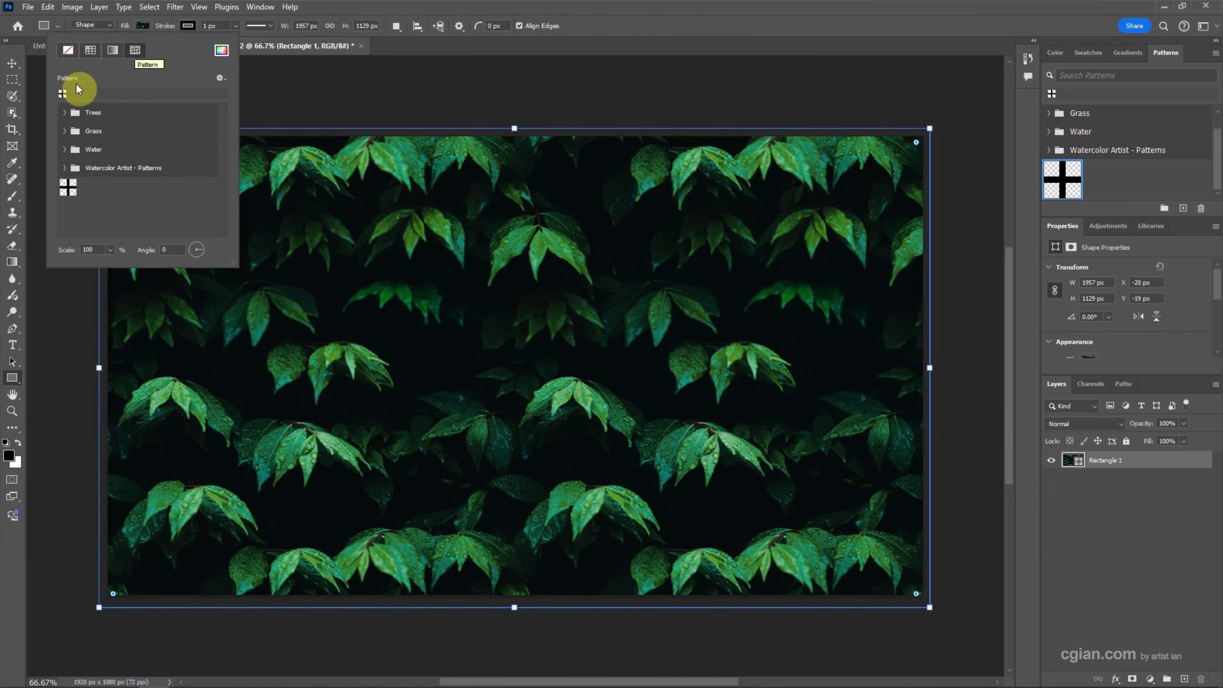
pyautogui.click(68, 187)
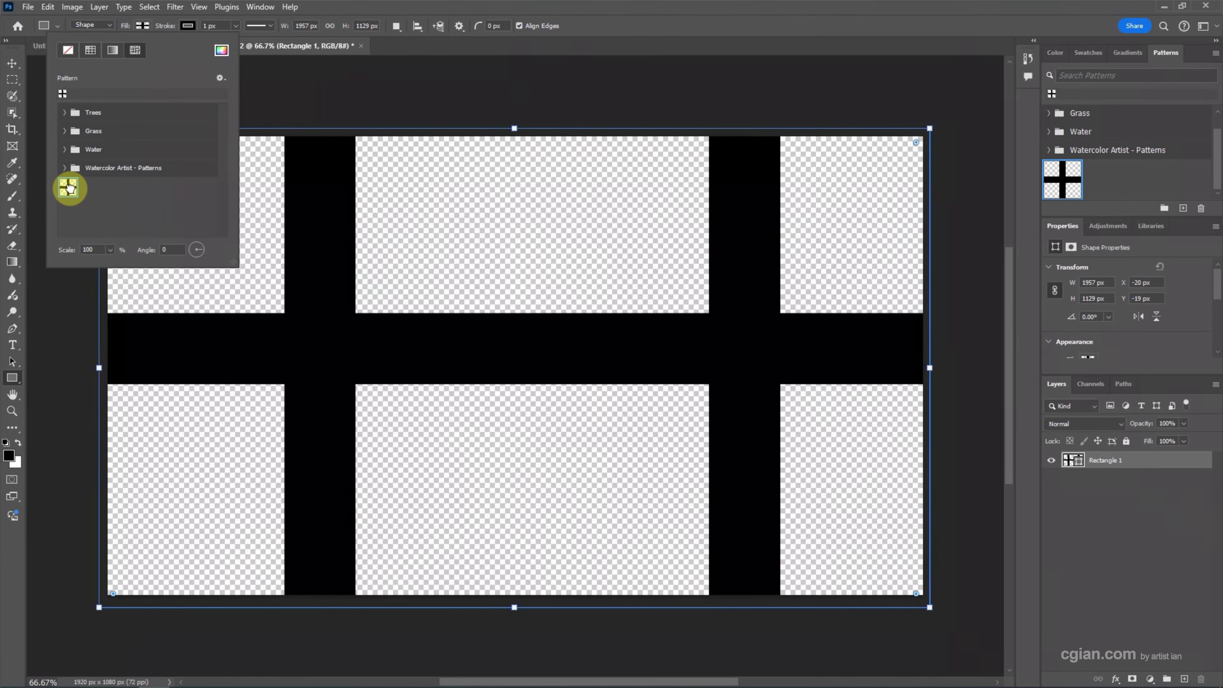
pyautogui.click(82, 250)
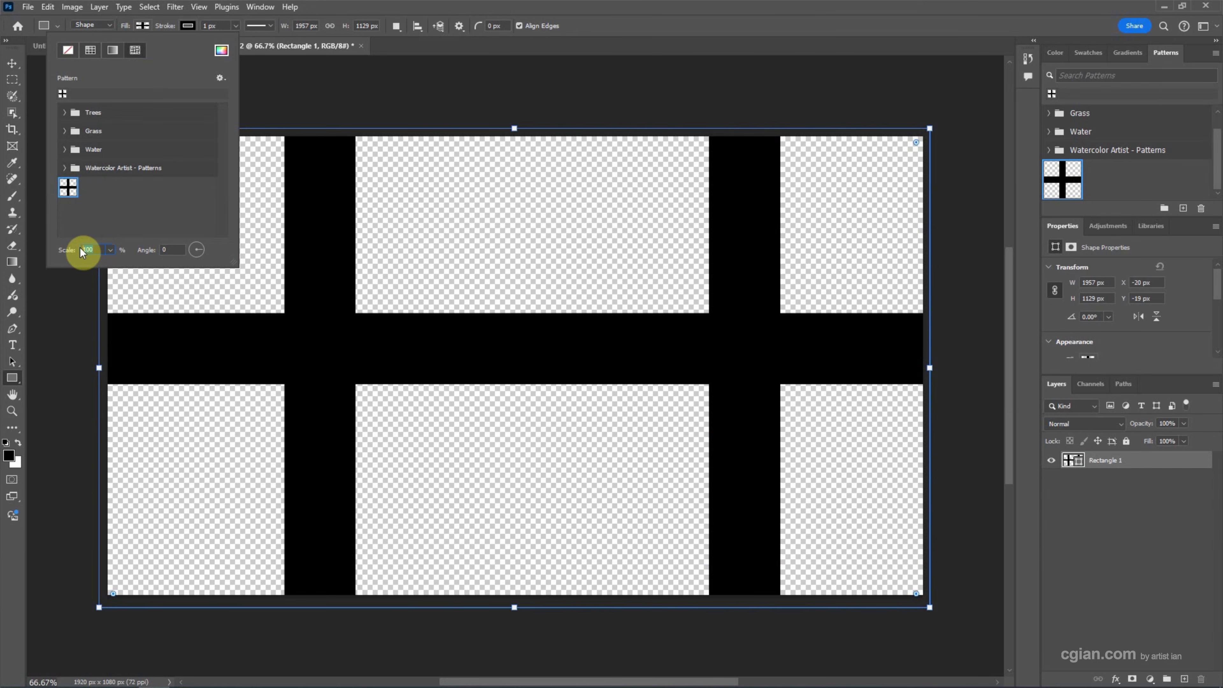
pyautogui.write('10')
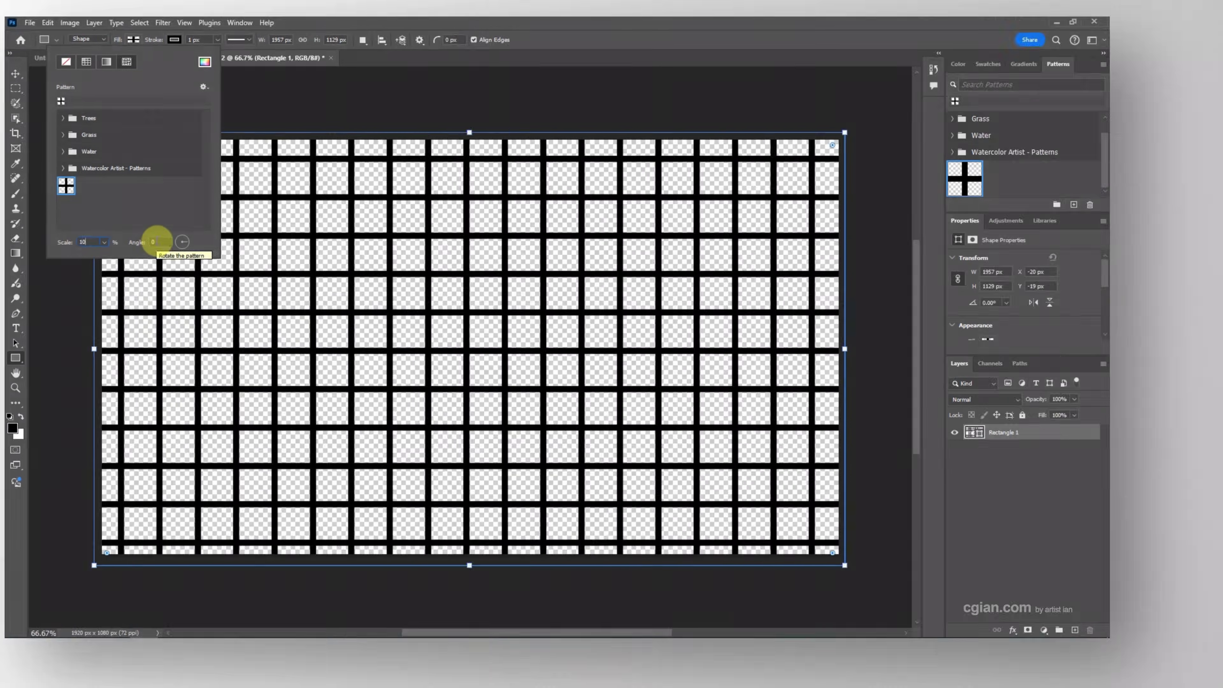